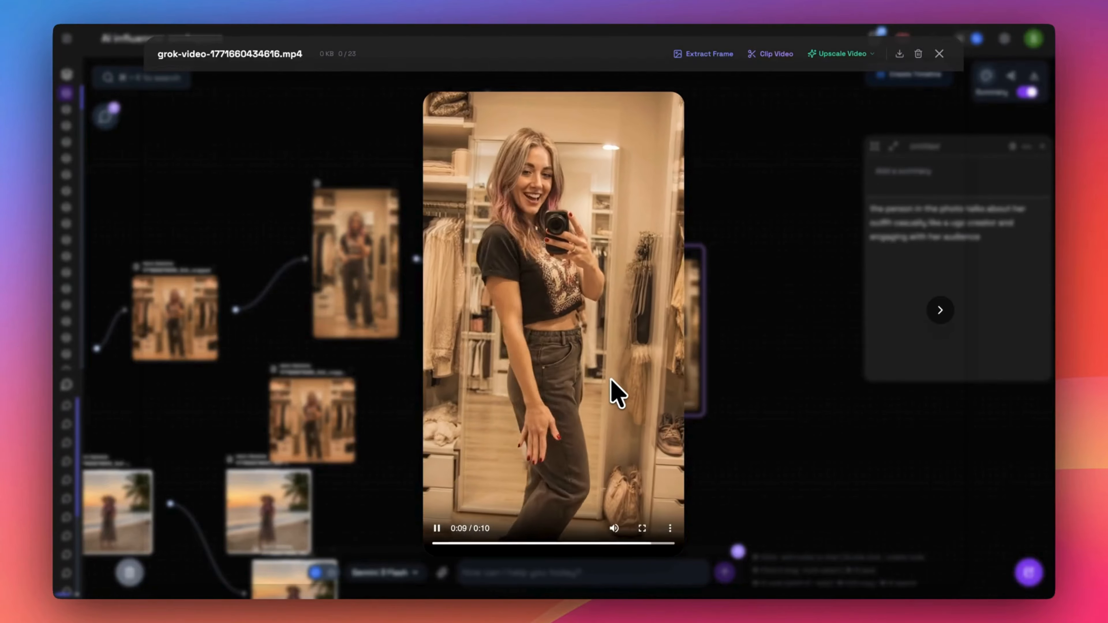
- Close the outfit video preview and look over the whole influencer workflow on the canvas
click(767, 426)
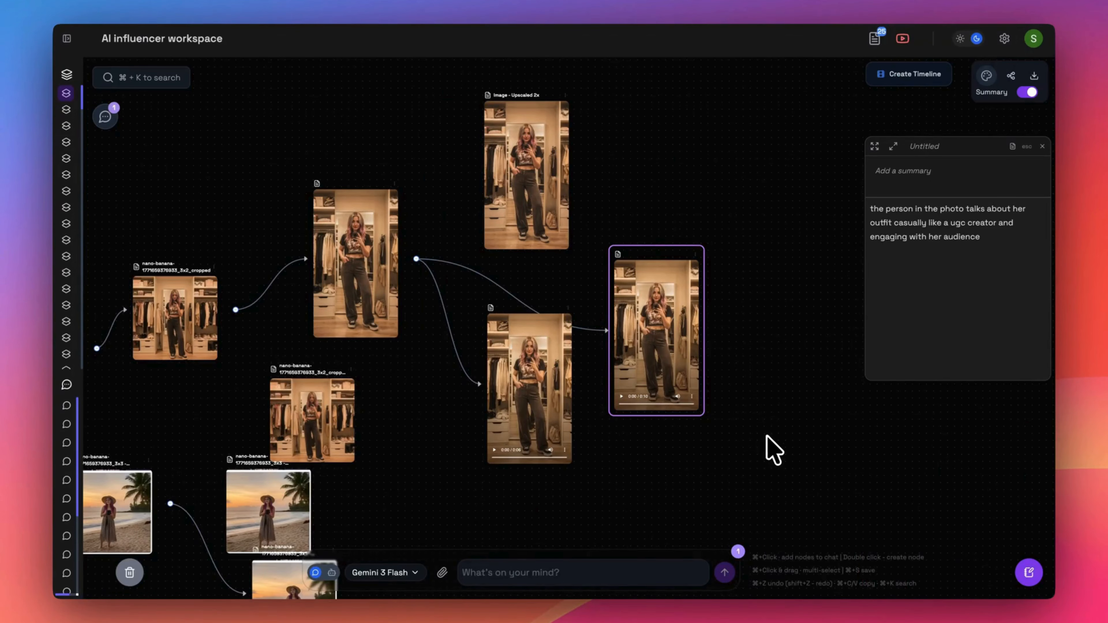
scroll(539, 521, down, 5)
drag(525, 538, 680, 389)
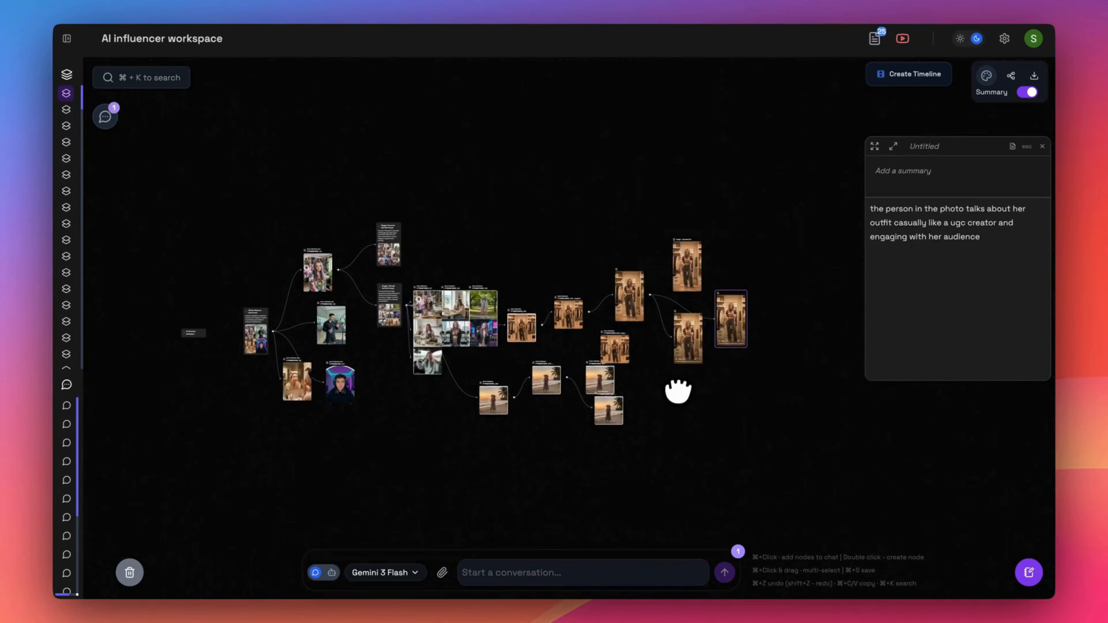
scroll(386, 342, up, 5)
drag(371, 334, 275, 332)
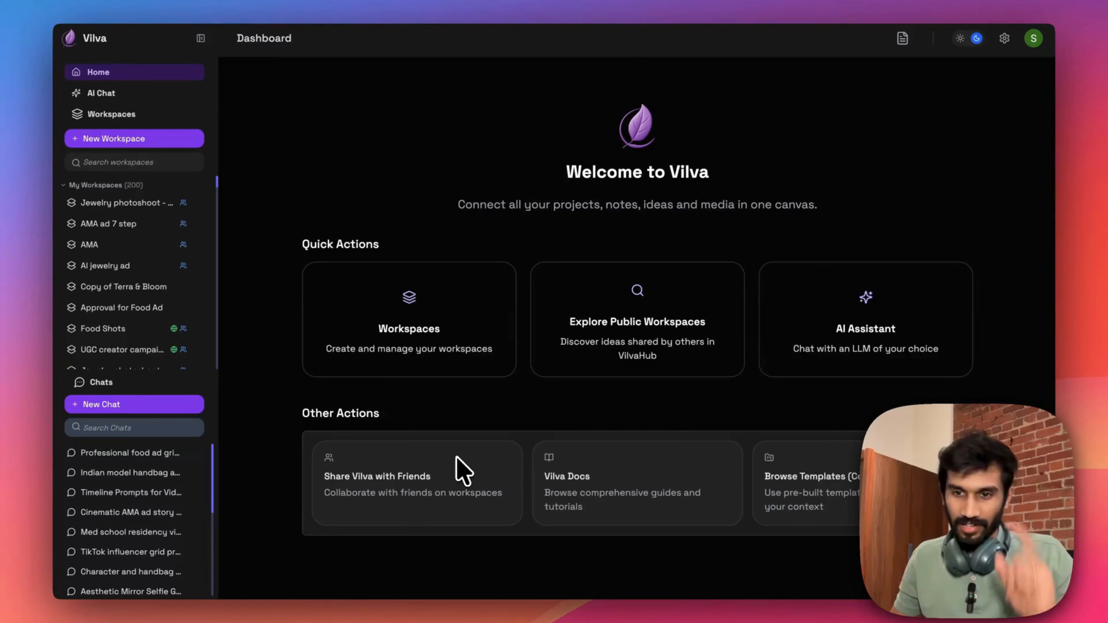
- Create a new AI influencer workspace and generate a text node with a prompt for a 2x2 grid of realistic TikTok influencer characters
click(90, 146)
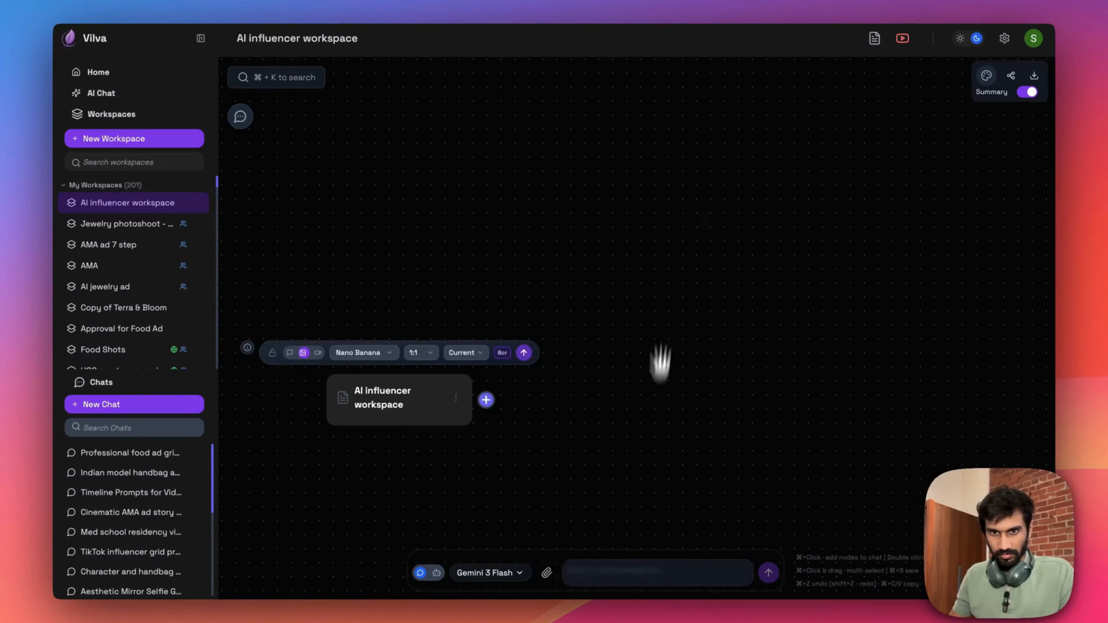
double_click(746, 271)
text(/ai a prompt to generate a 2x2 grid of realistic tiktok influencer characters)
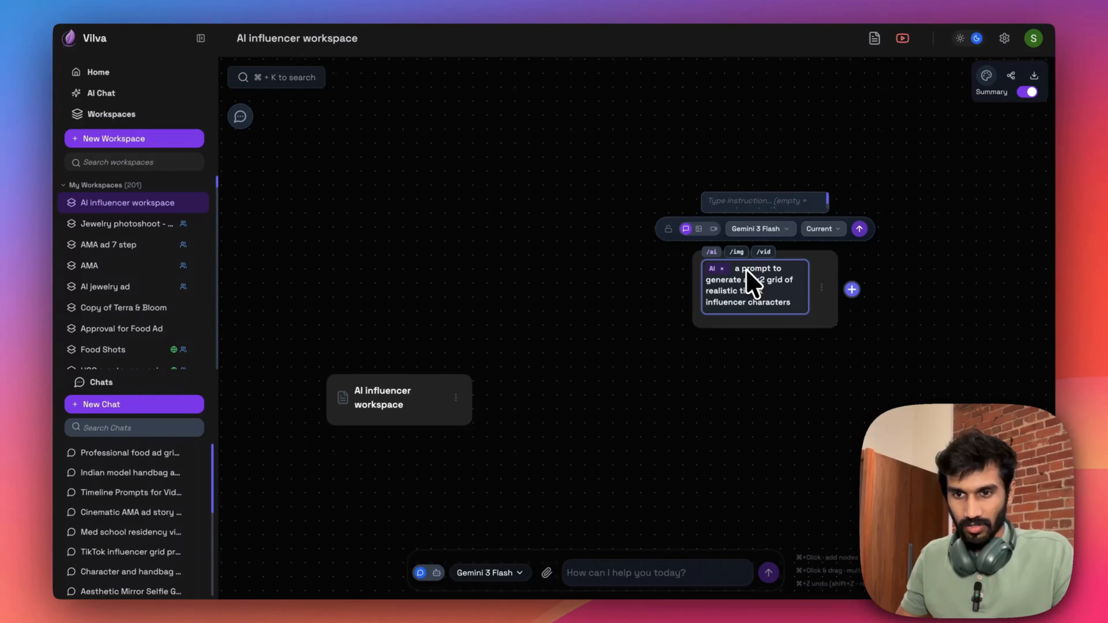
key(Return)
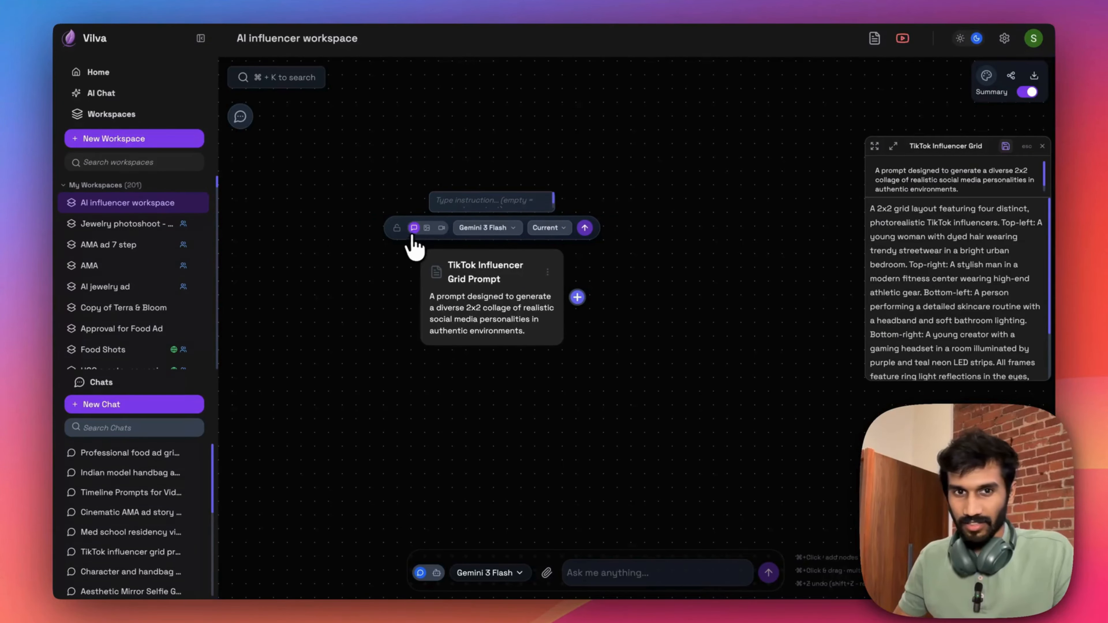
- Generate an image from the TikTok influencer grid prompt using Nano Banana Pro with a 3:4 aspect ratio at 1K
click(426, 228)
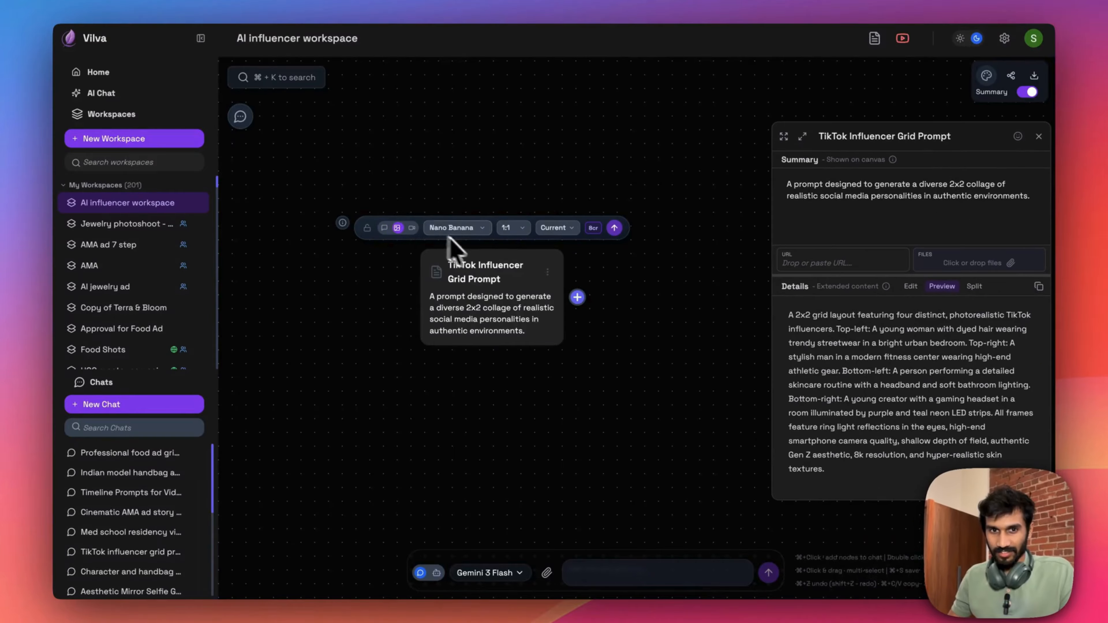
click(480, 228)
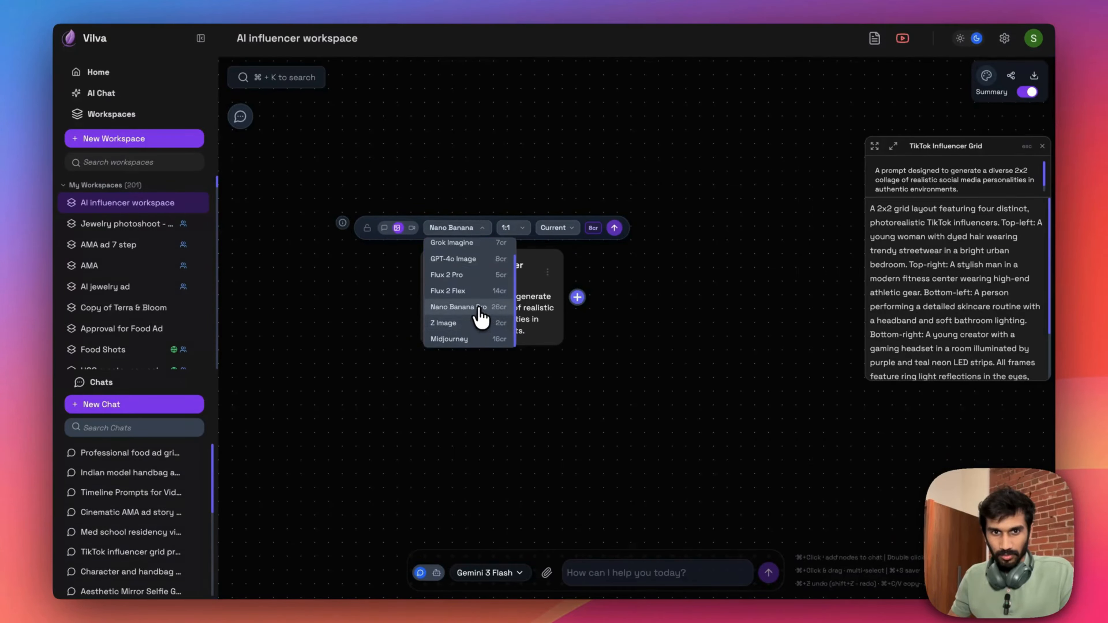
click(477, 311)
click(487, 227)
click(487, 291)
click(648, 228)
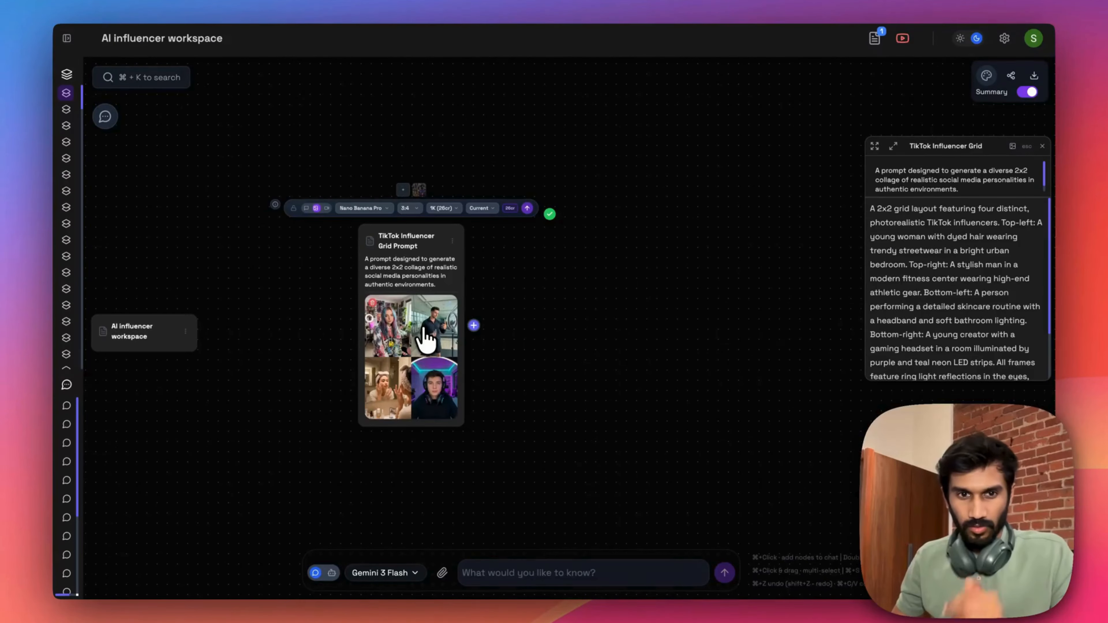
- Split the generated influencer grid into 2×2 separate images and spread the resulting image nodes apart on the canvas
click(426, 338)
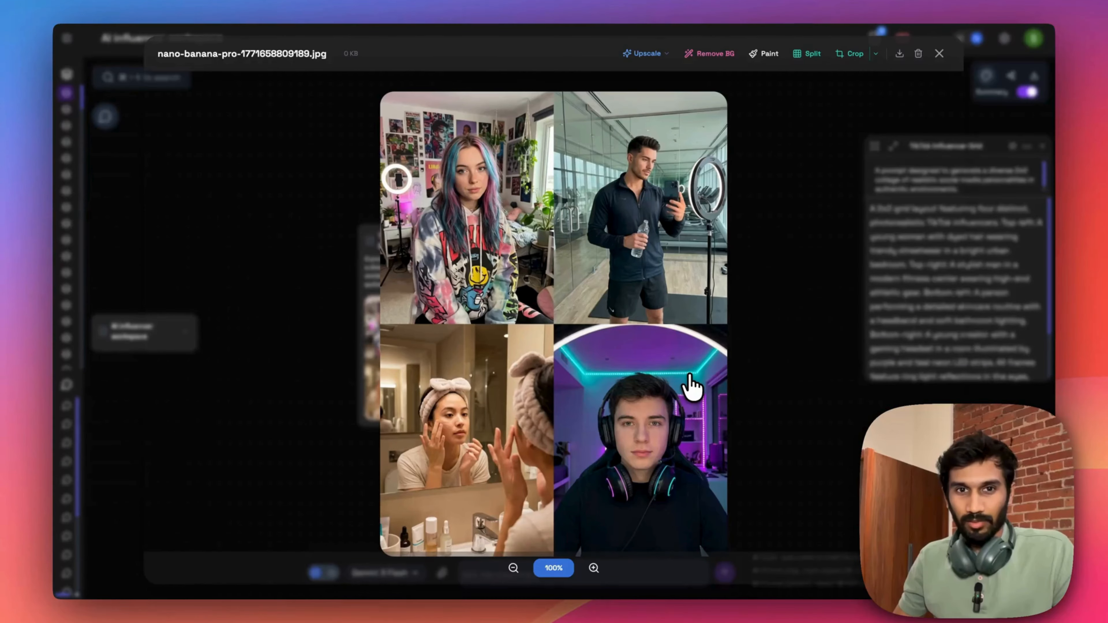
click(806, 53)
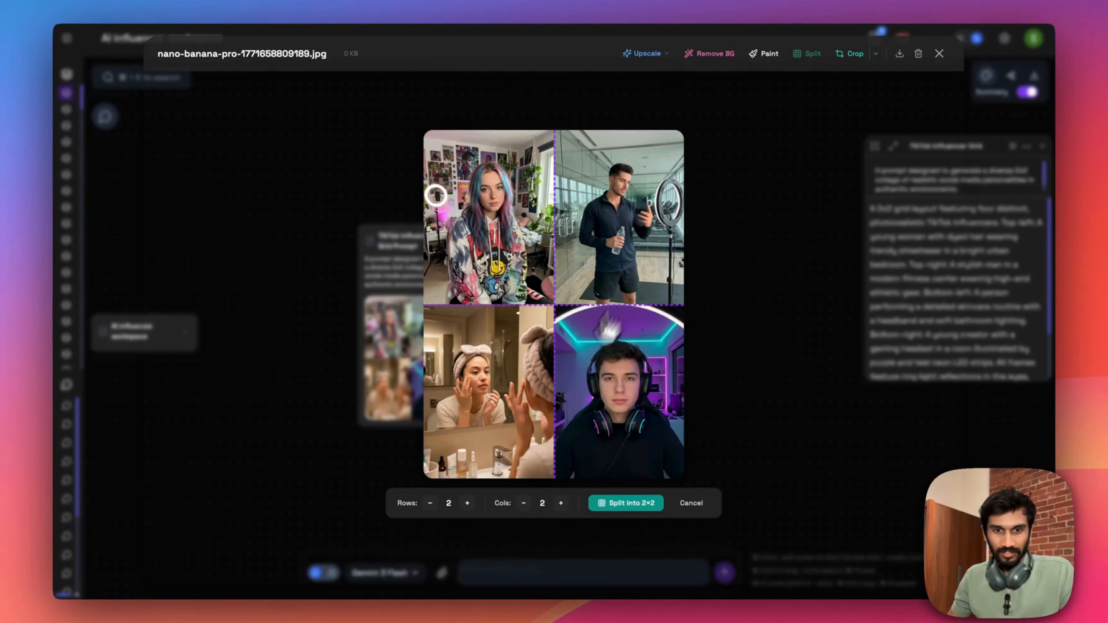
click(608, 504)
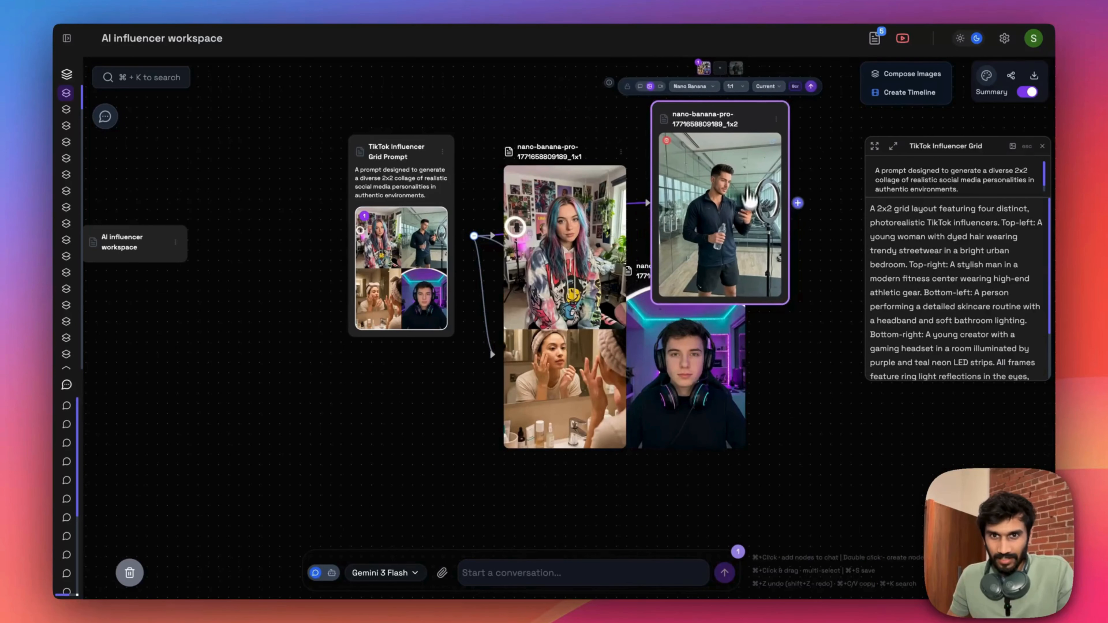
drag(569, 410, 582, 496)
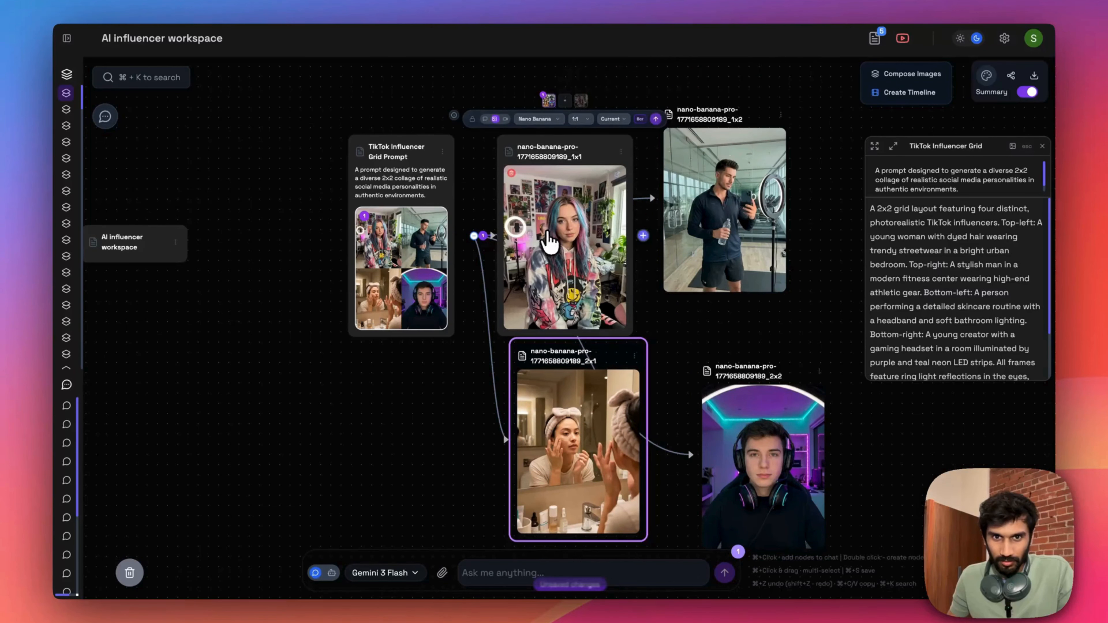
drag(551, 226, 592, 98)
- From the multicolored-hair influencer, add a linked node generating a 3x3 grid prompt of her typical vlogging settings, describing her hair, ring light, posters, plants and colorful pullover
key(Tab)
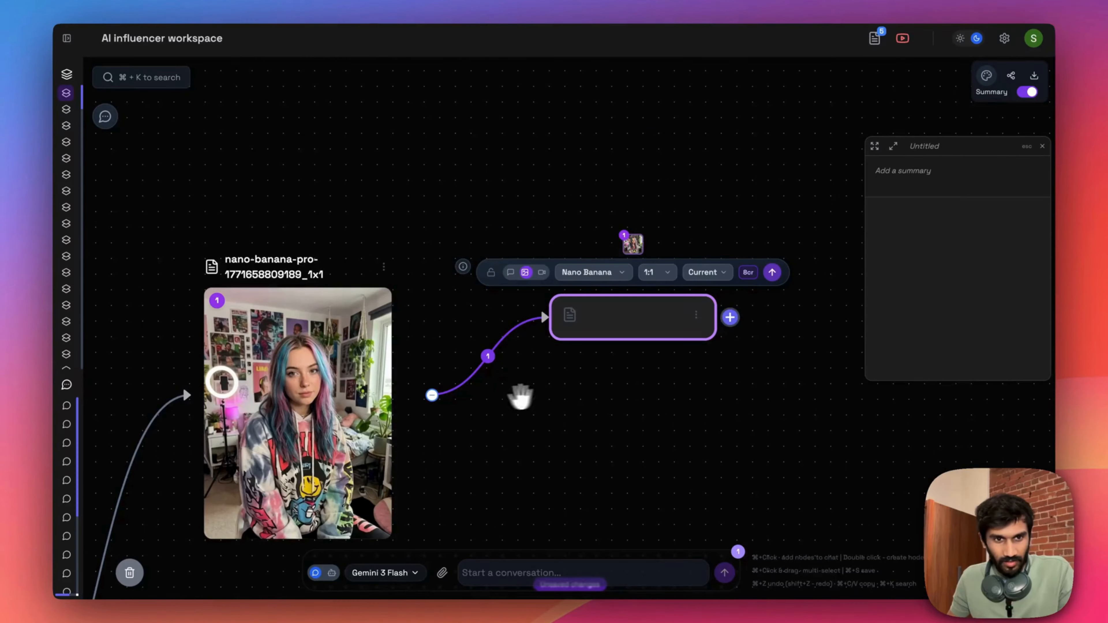
drag(524, 356, 531, 350)
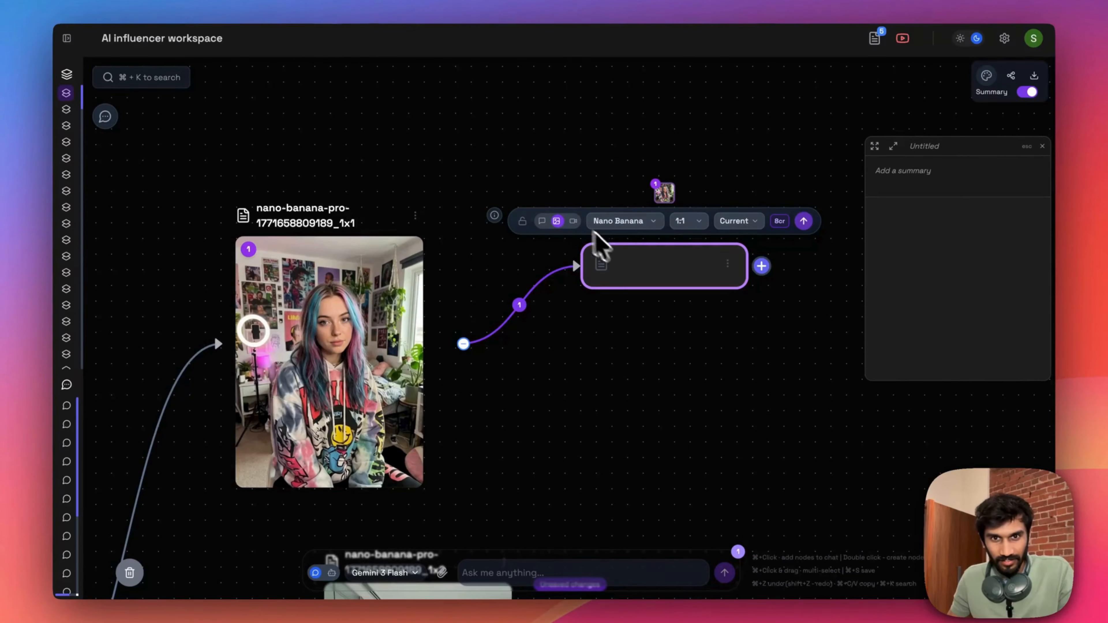
click(541, 221)
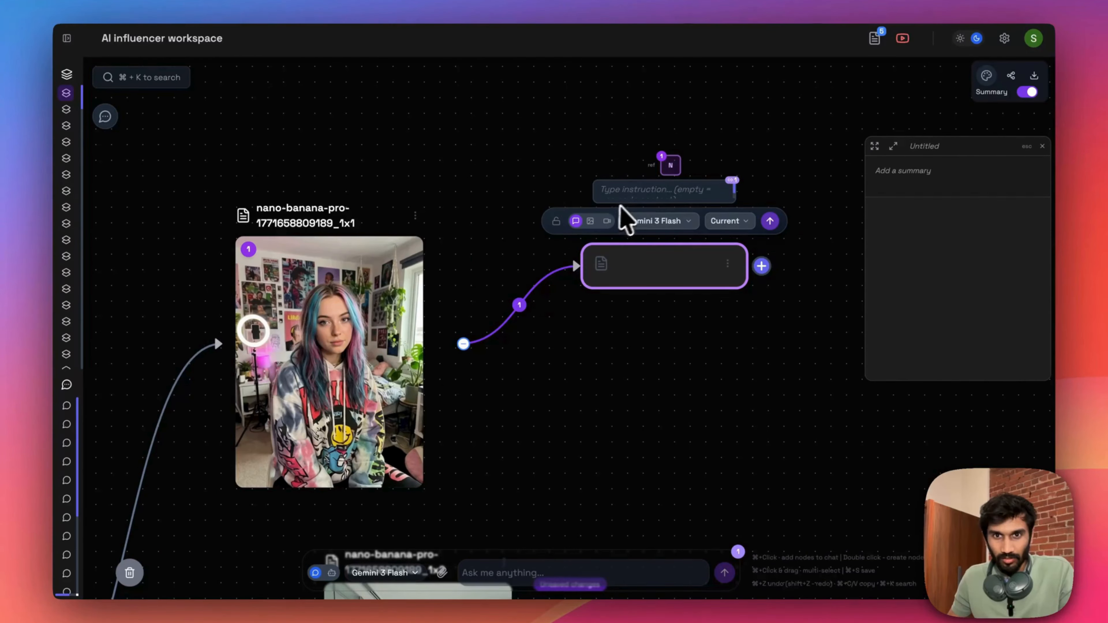
click(633, 194)
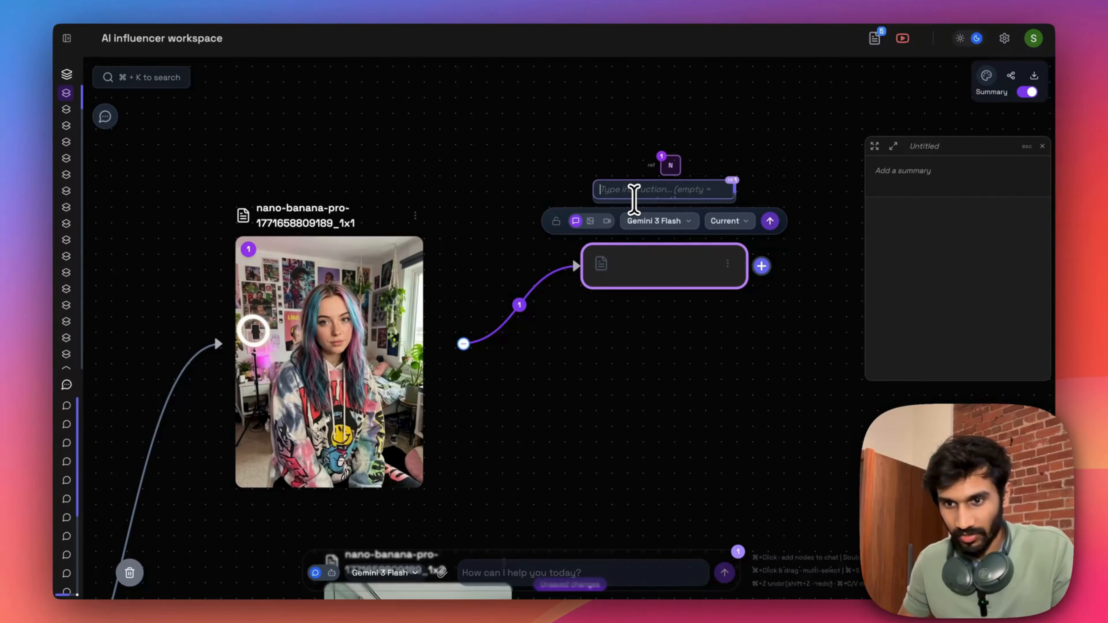
text(give me a 3x3 grid prompt of this characte)
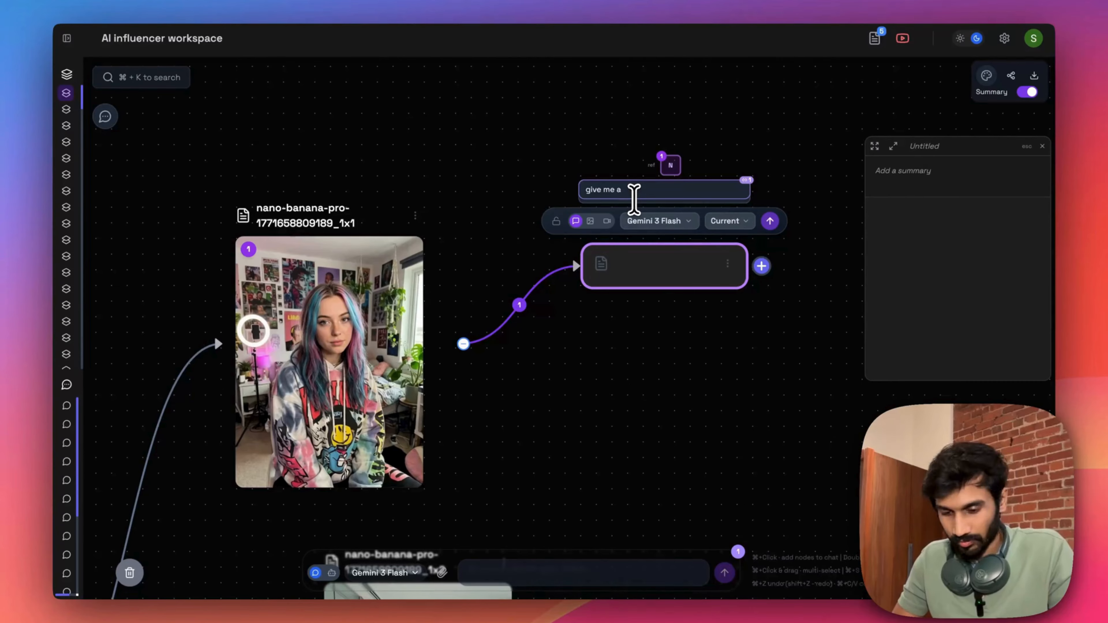
text(r in varying settings o)
text(find out the vibe of the person and the typical settings in which she would vlog. she has multi colored hair, ring light, wall of posters, plants and a bright room, with a colorful pullover)
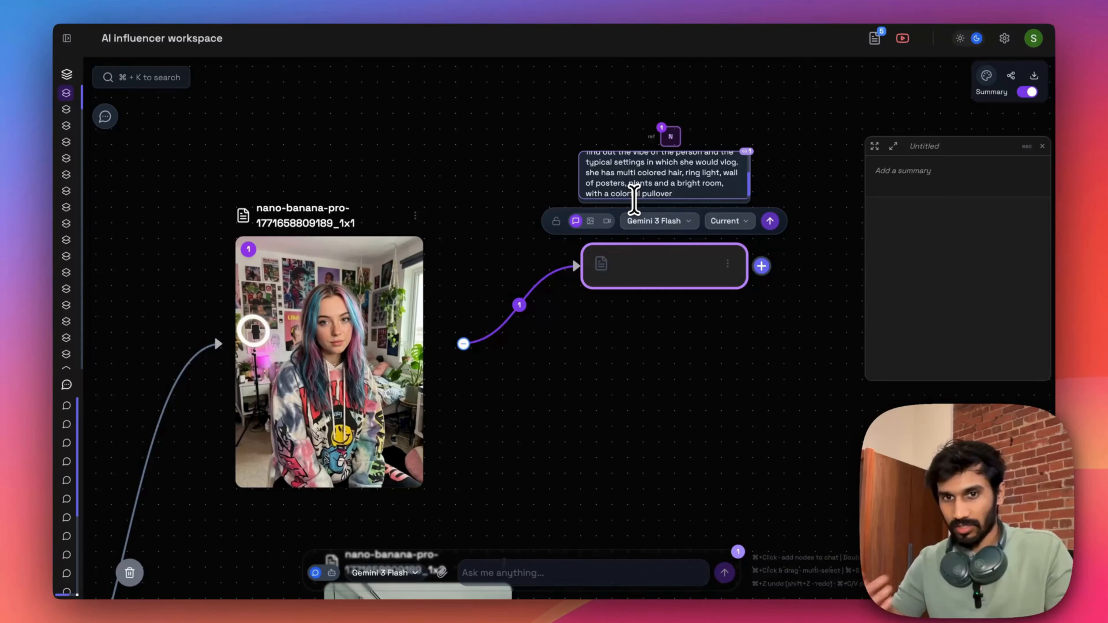
key(Return)
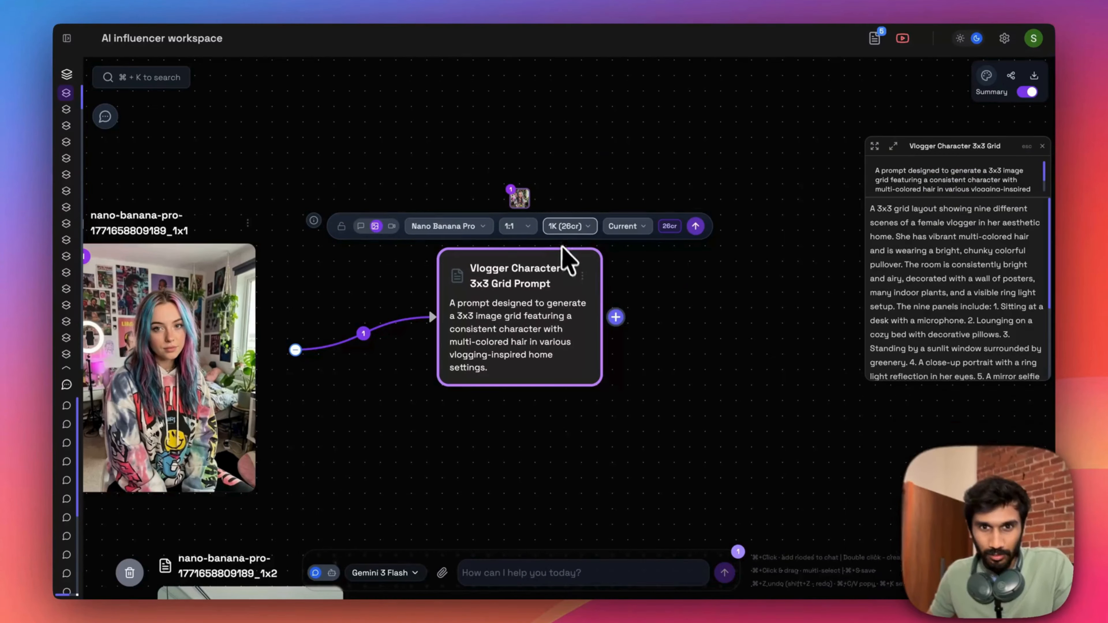
- Generate the 3x3 vlogger character grid image with Nano Banana Pro at 1:1 and 1K, and view the result
click(512, 227)
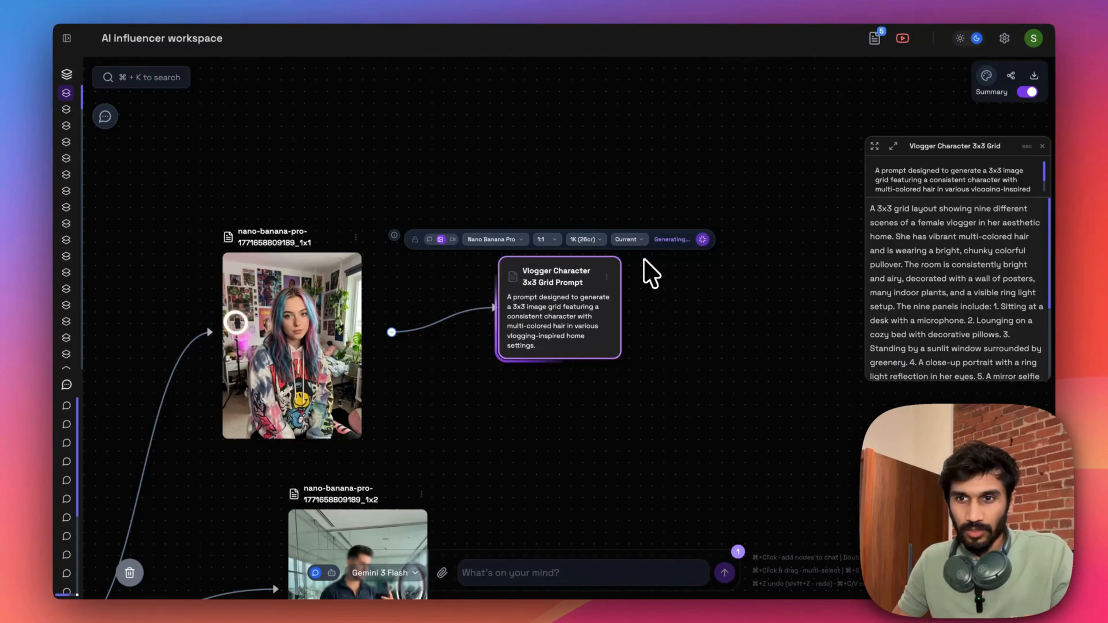
click(626, 241)
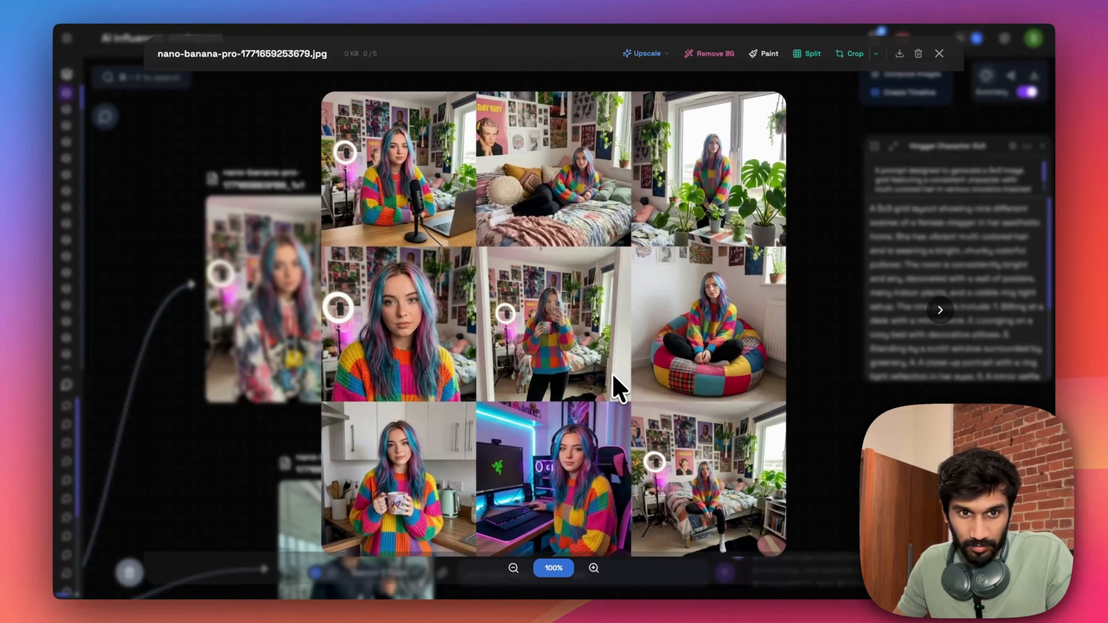
click(828, 352)
- Add a second linked prompt node for a generic 3x3 grid of her in different vlogging settings and generate its image with Nano Banana at 1:1
drag(583, 246, 612, 194)
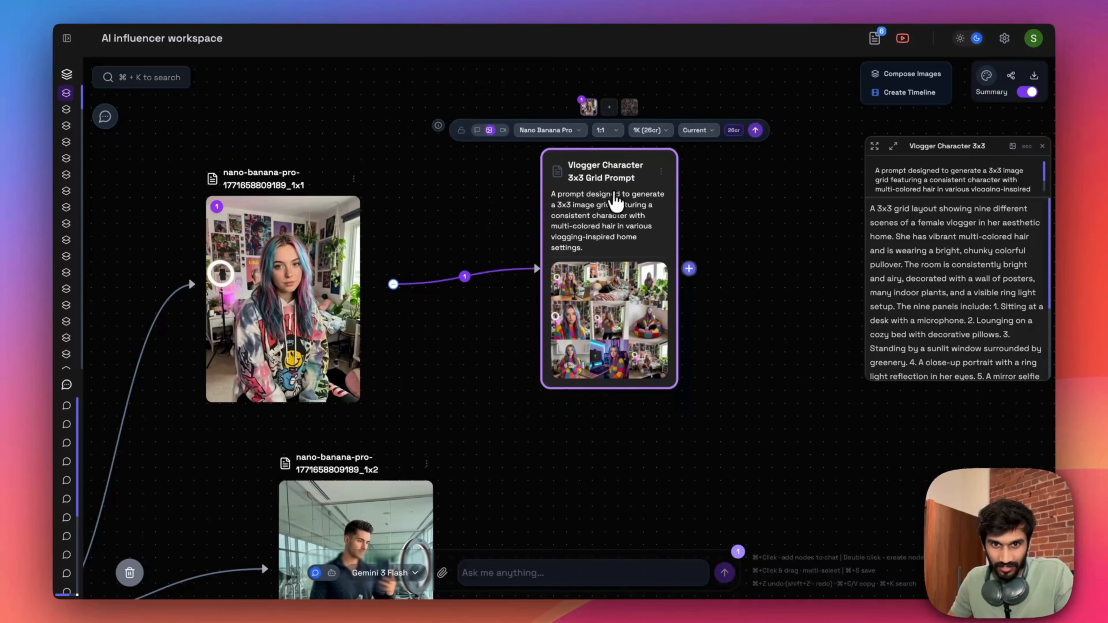
text(give me a prompt of this character in different settings of )
text(her where she might typically vlog, keep it generic for the model to interpret the)
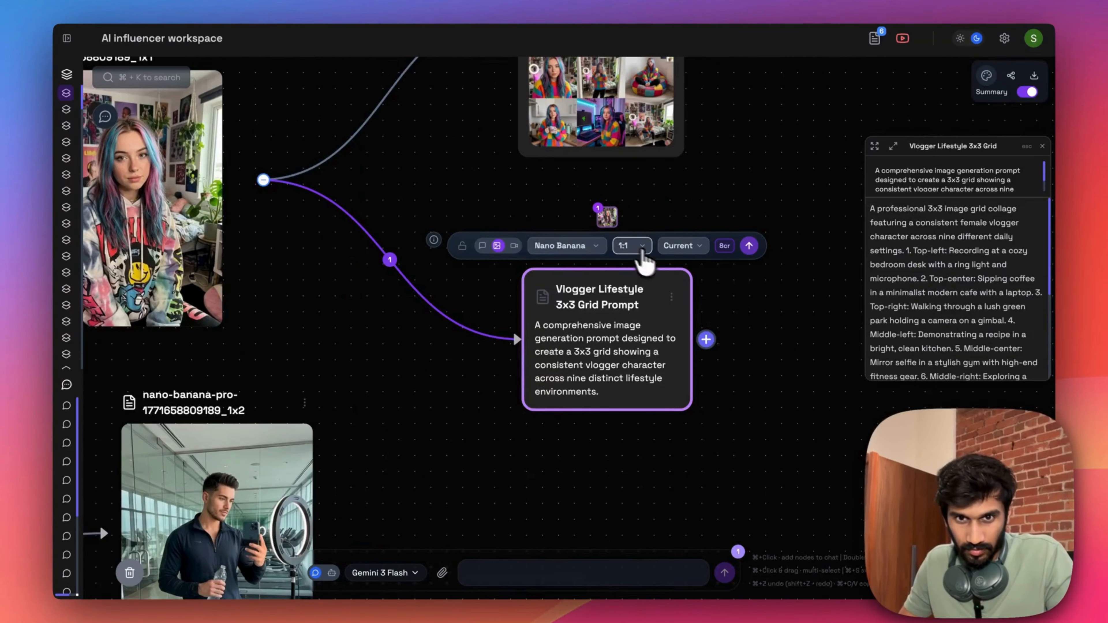
click(562, 245)
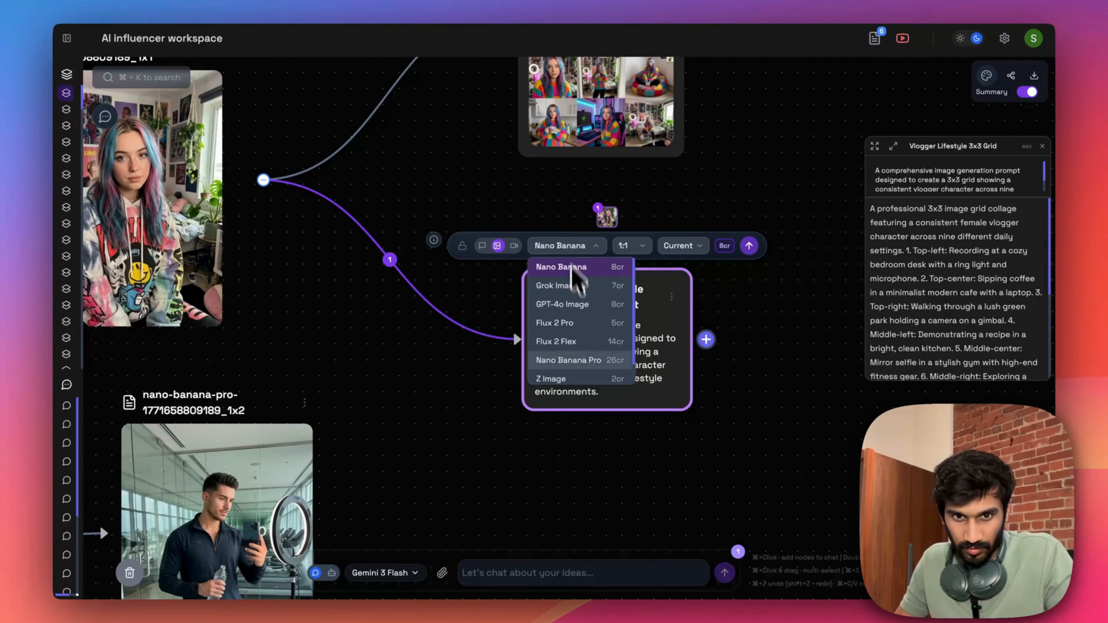
click(748, 246)
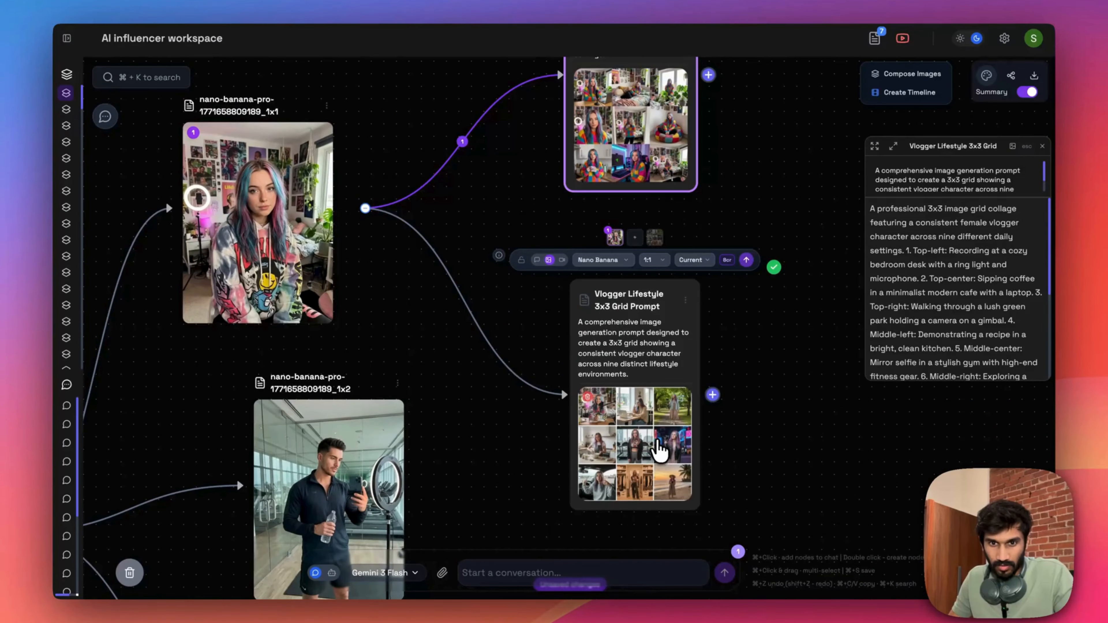
- Split the vlogger lifestyle grid image into separate pictures using three rows and three columns
click(660, 453)
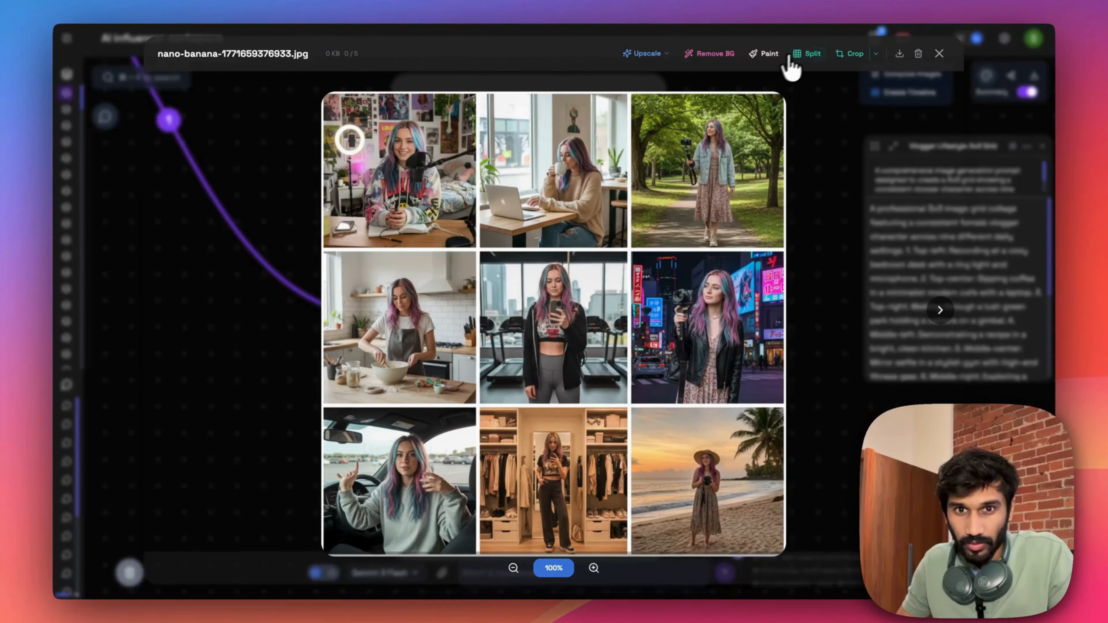
click(809, 54)
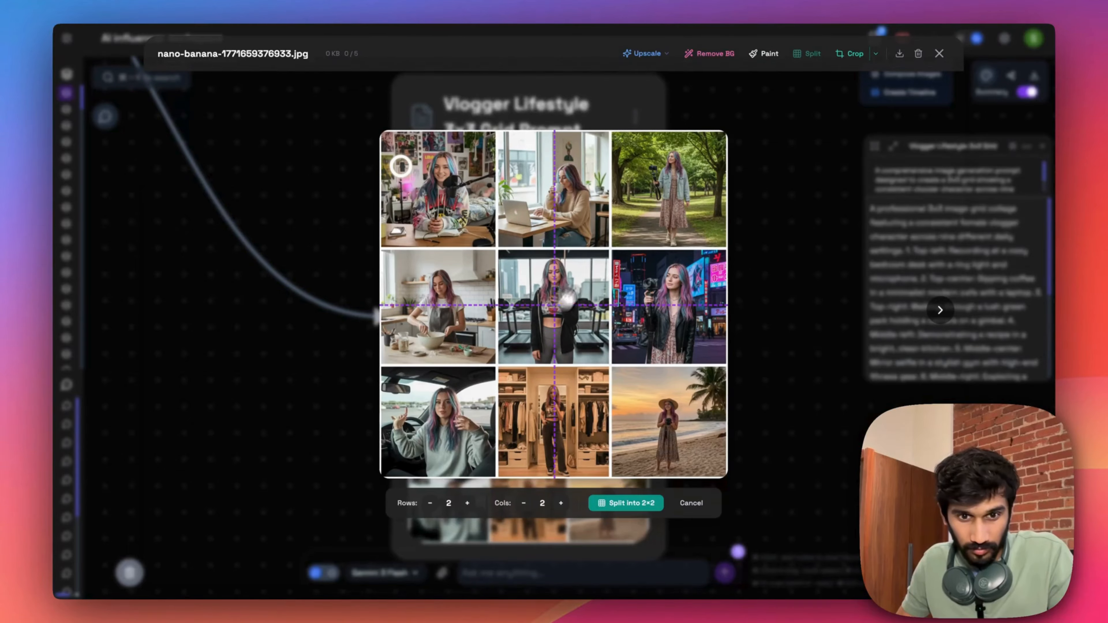
click(467, 503)
click(602, 507)
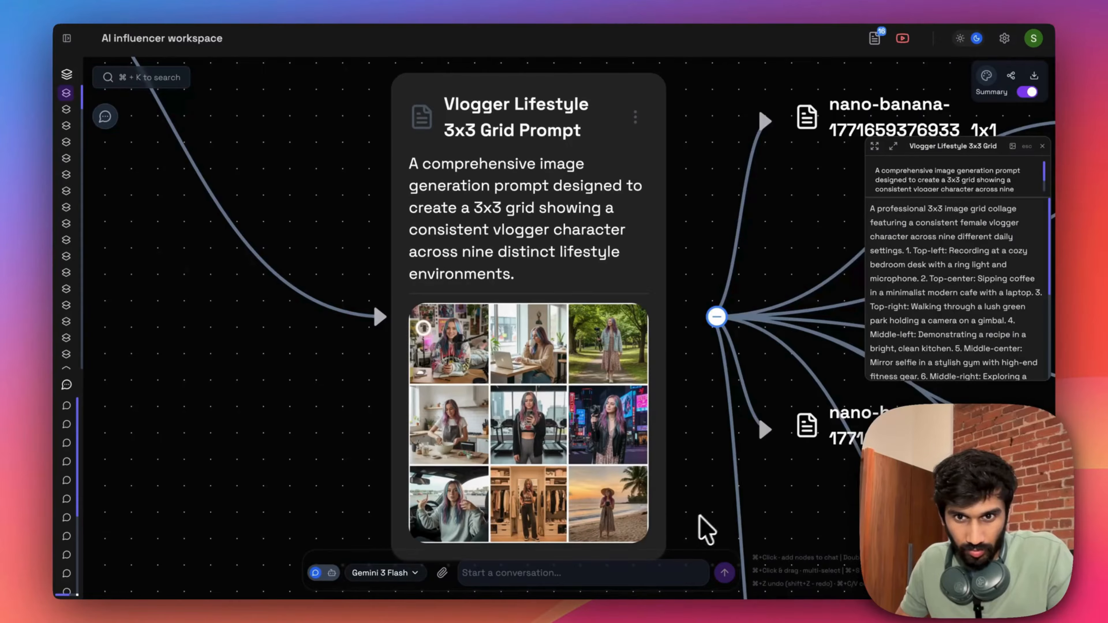
- Examine the nine split lifestyle images on the canvas, including an enlarged view of the beach sunset picture
scroll(751, 512, down, 5)
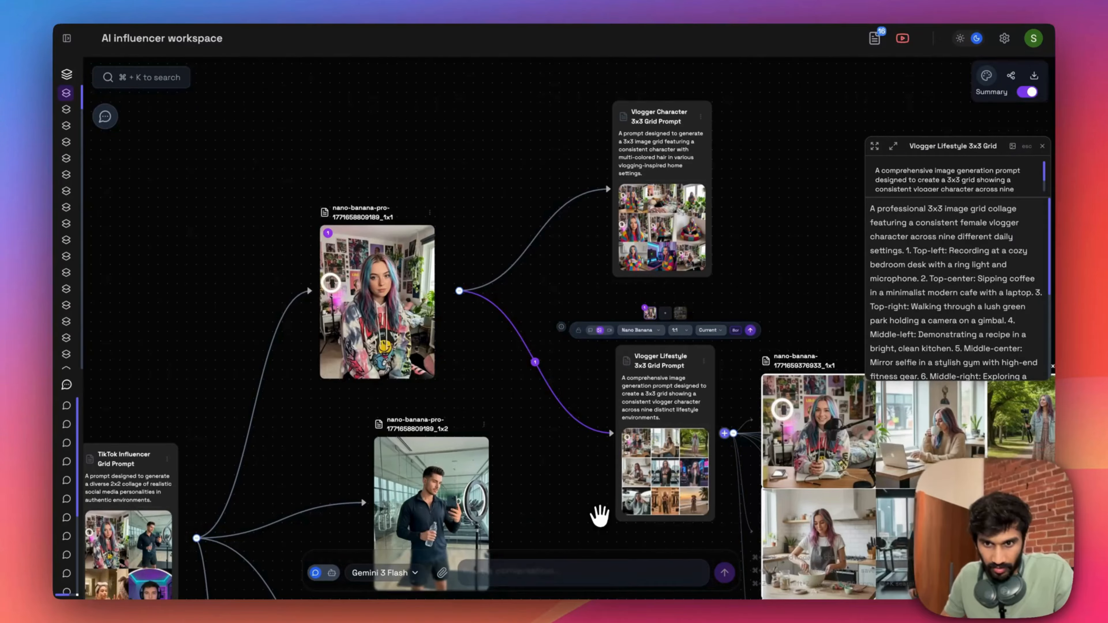
drag(551, 513, 319, 296)
drag(428, 413, 376, 434)
scroll(697, 266, up, 5)
scroll(563, 342, down, 3)
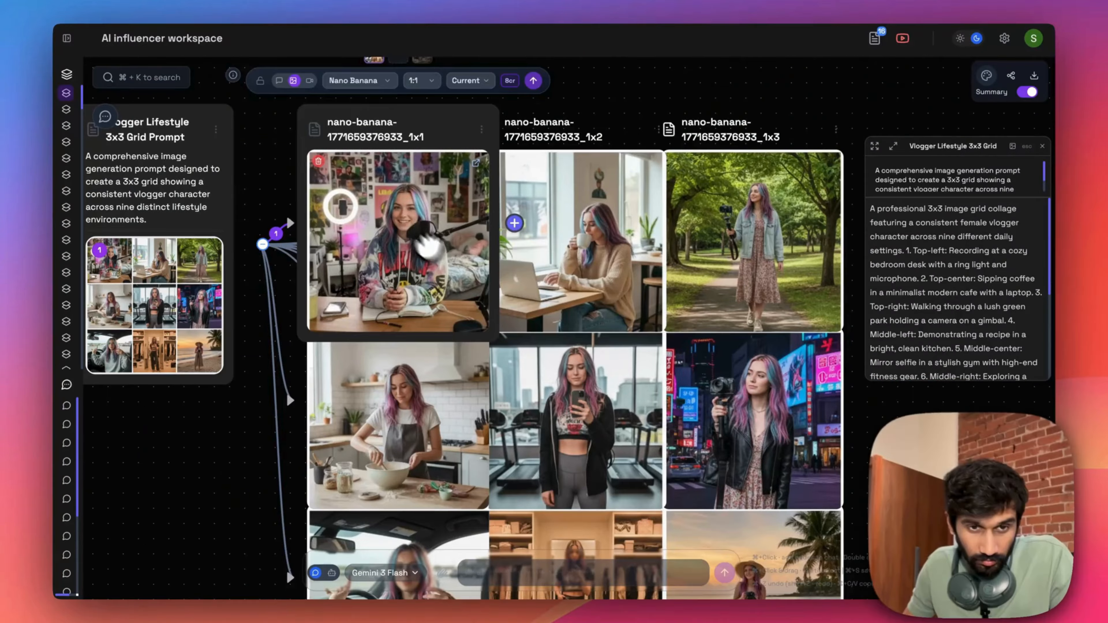
drag(884, 491, 868, 292)
click(791, 364)
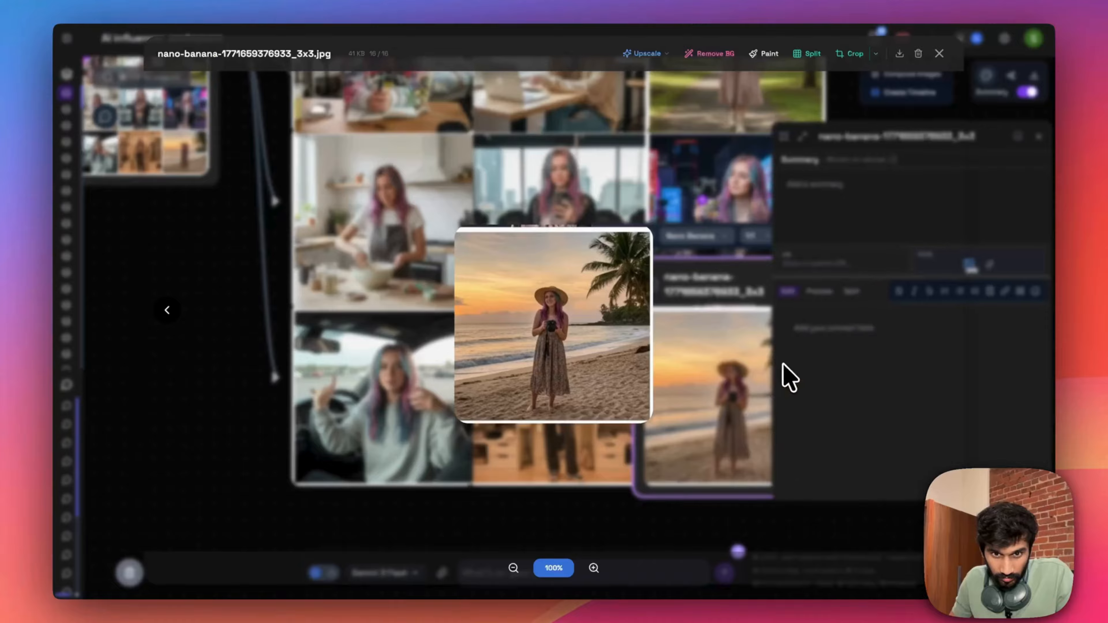
click(748, 368)
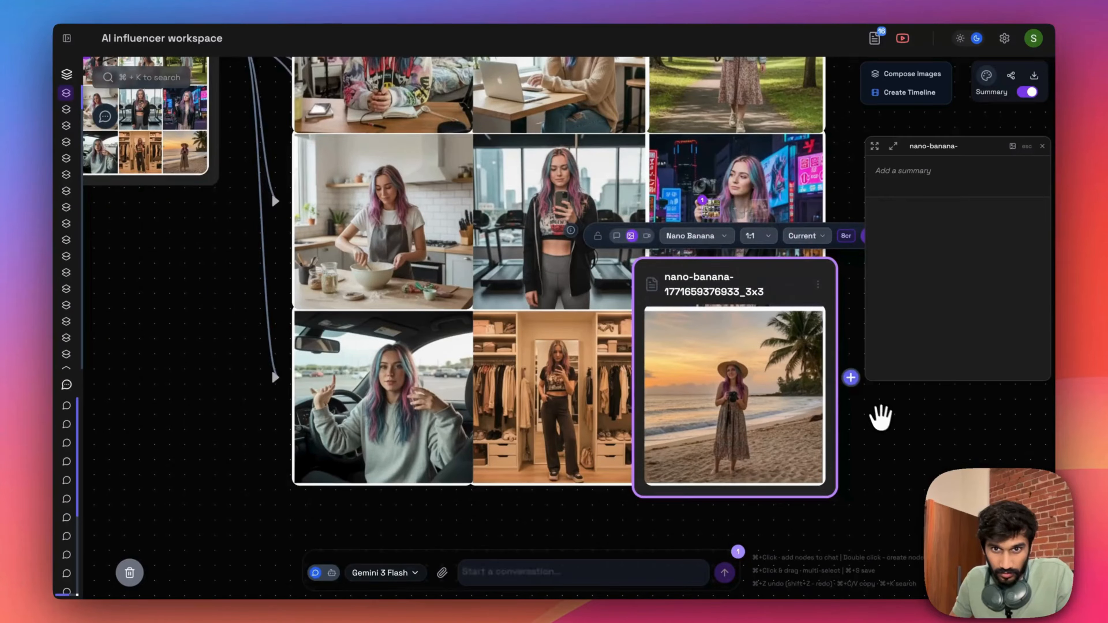
- Open the split beach sunset picture enlarged and upscale it
drag(902, 410, 743, 357)
click(594, 179)
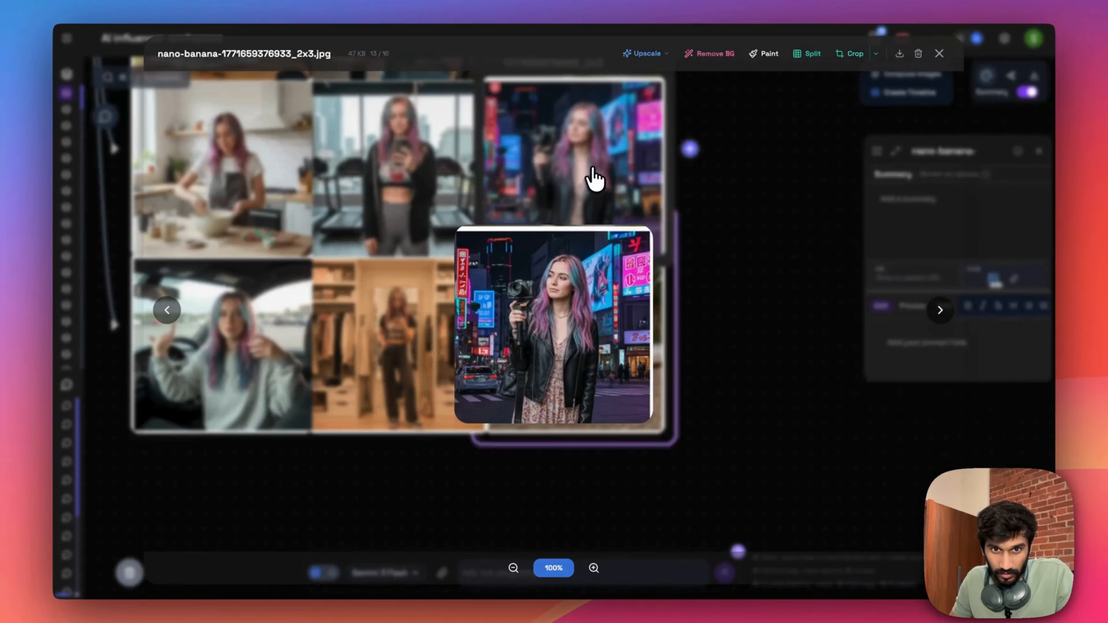
key(Right)
click(645, 53)
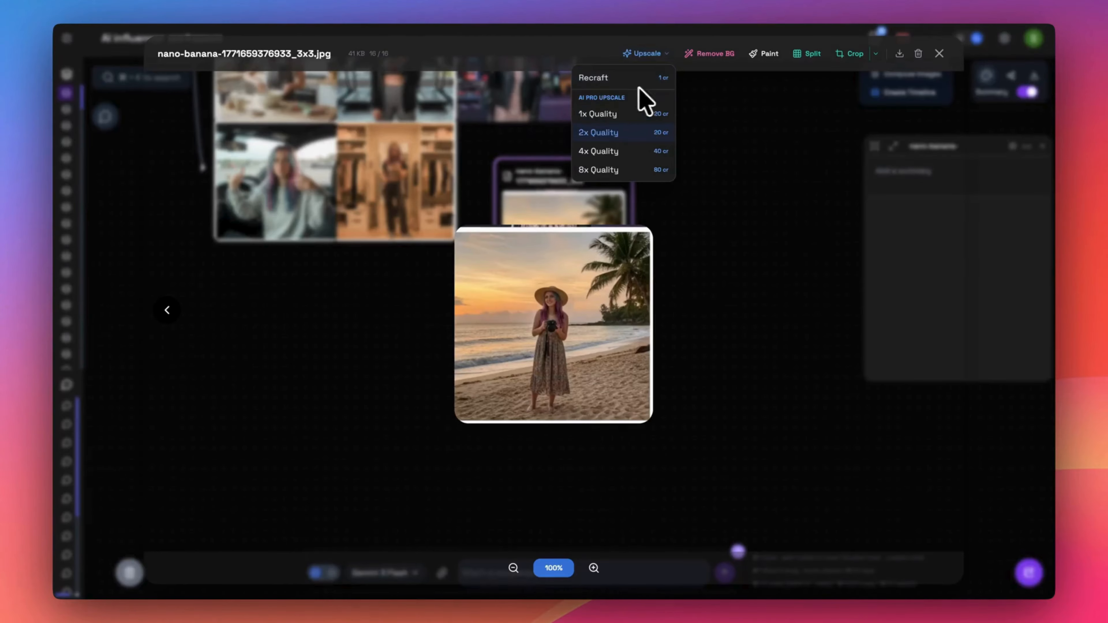
click(640, 96)
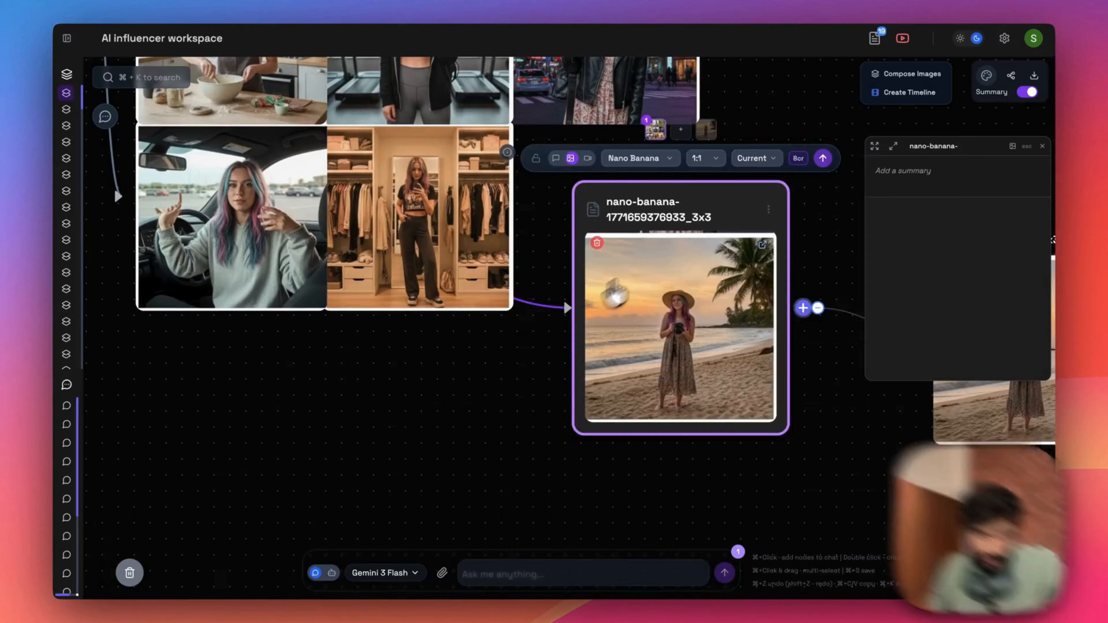
- Move the original beach picture further below the grid and place the wardrobe mirror picture on its own beside the grid
drag(643, 277, 643, 435)
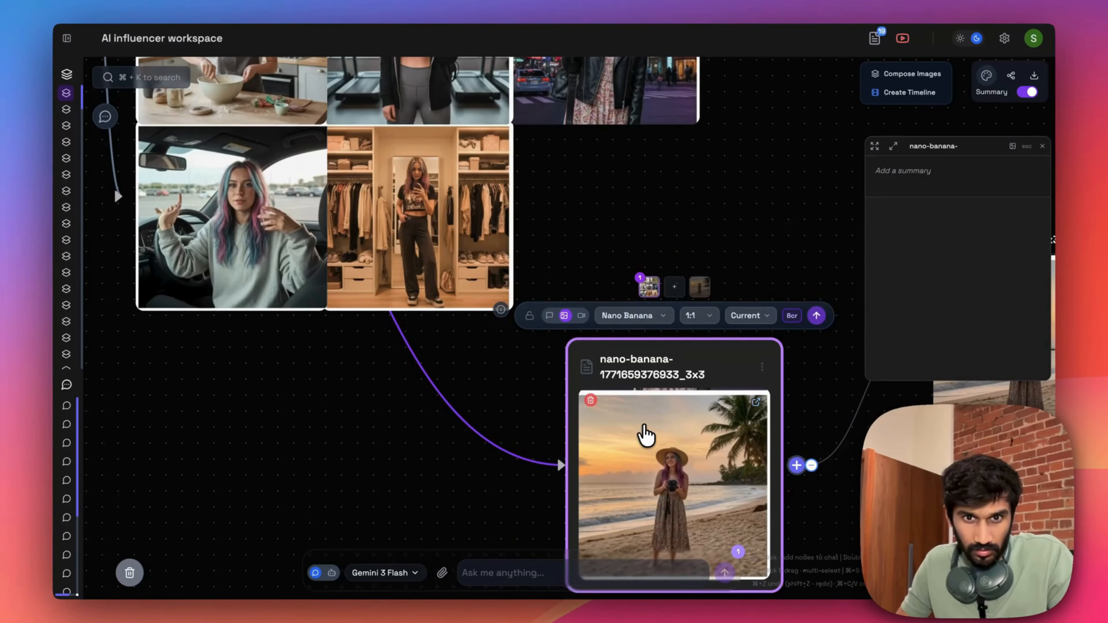
drag(727, 210, 477, 314)
scroll(493, 306, down, 5)
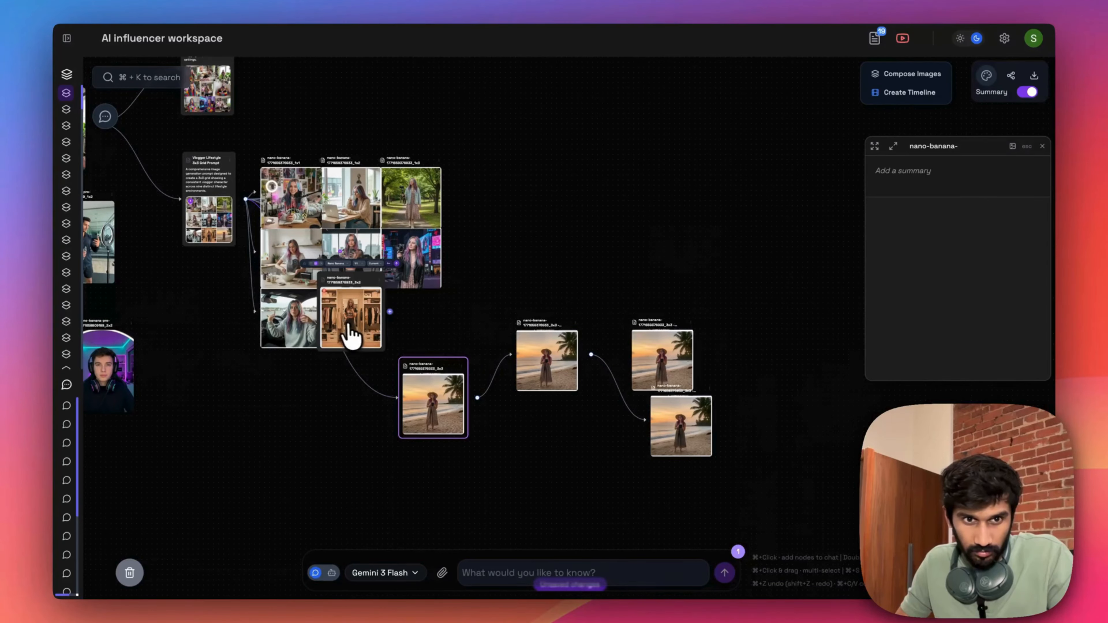
drag(349, 337, 476, 297)
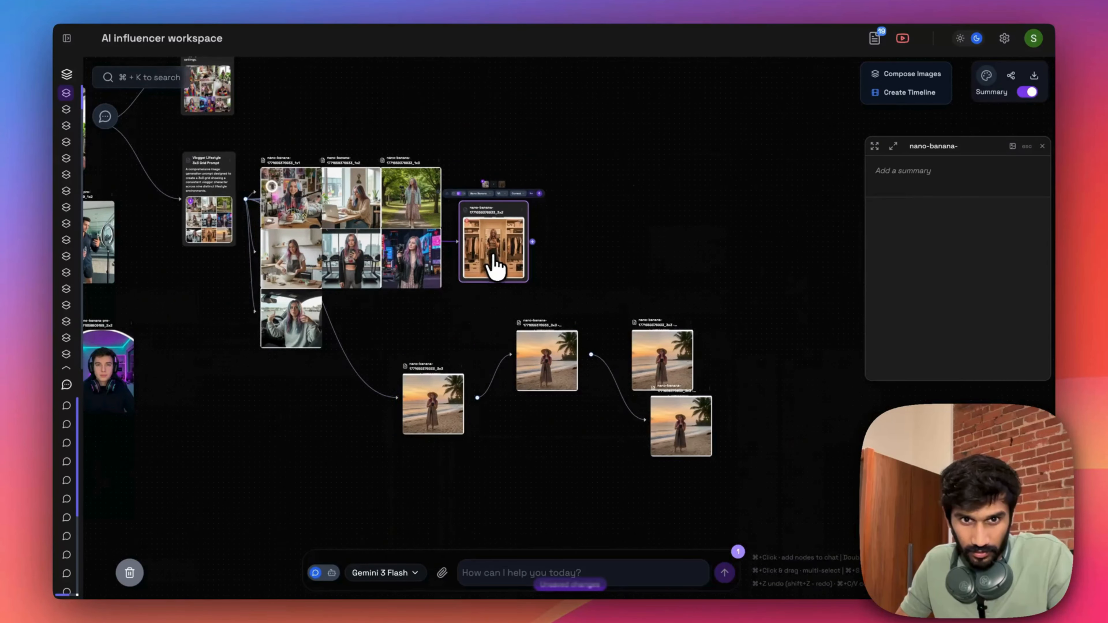
scroll(488, 264, up, 10)
scroll(692, 302, down, 5)
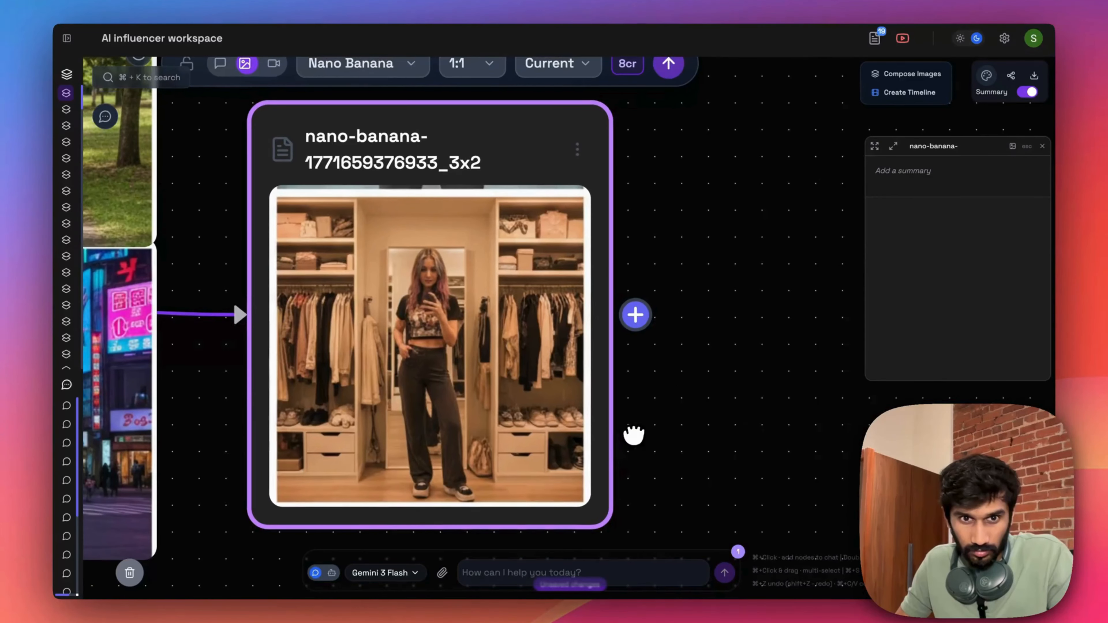
scroll(544, 413, down, 4)
scroll(523, 395, down, 2)
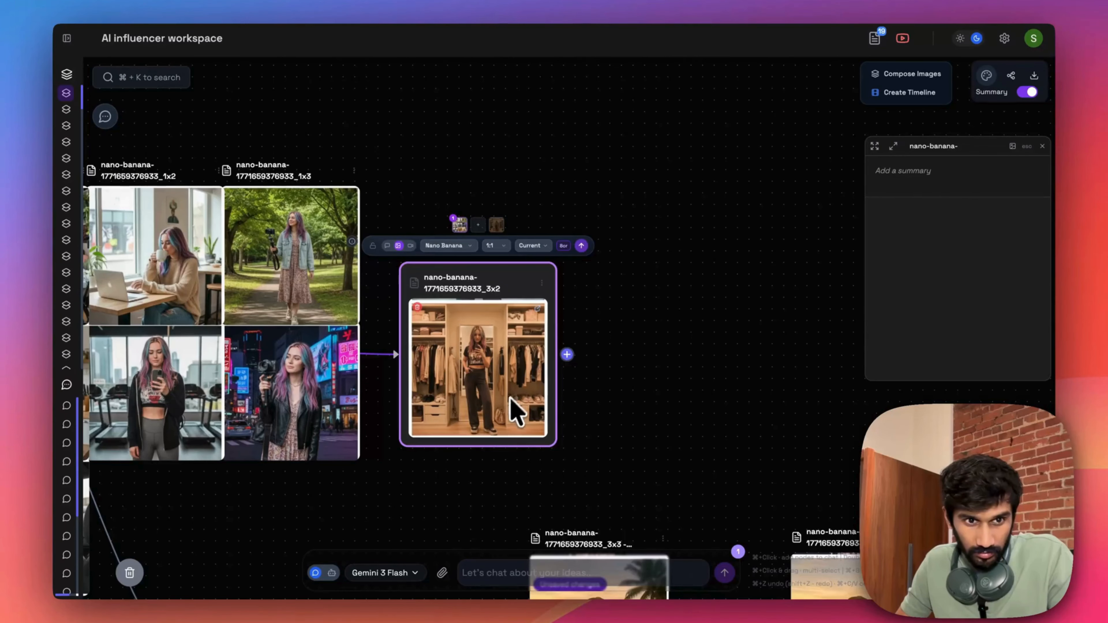
drag(460, 463, 519, 464)
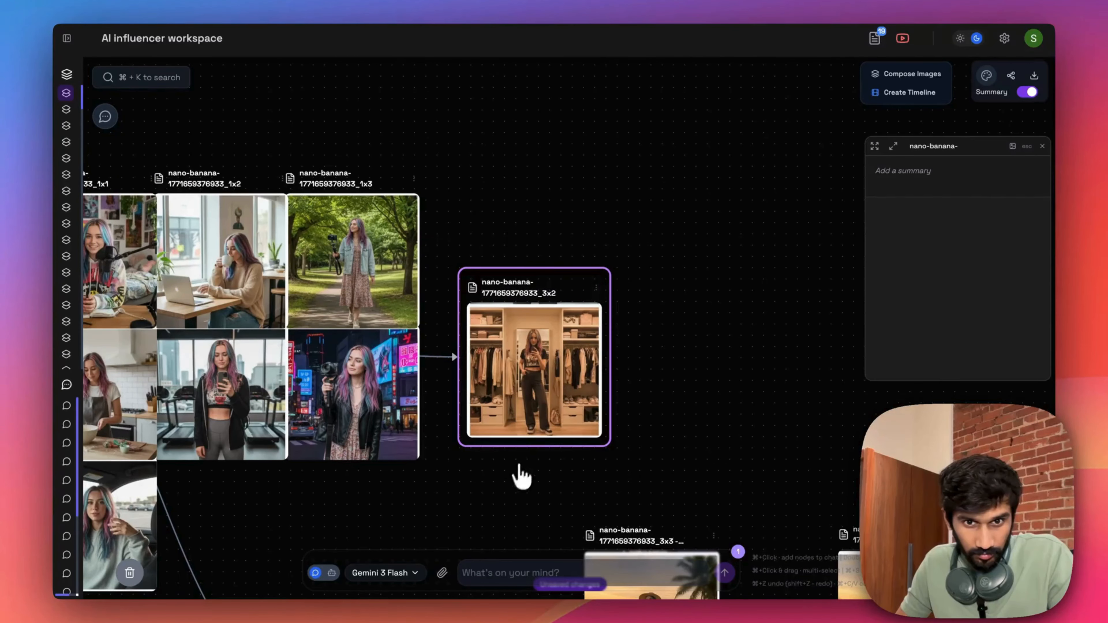
- Crop the wardrobe mirror picture with a free ratio so that its white border is cut off
double_click(525, 325)
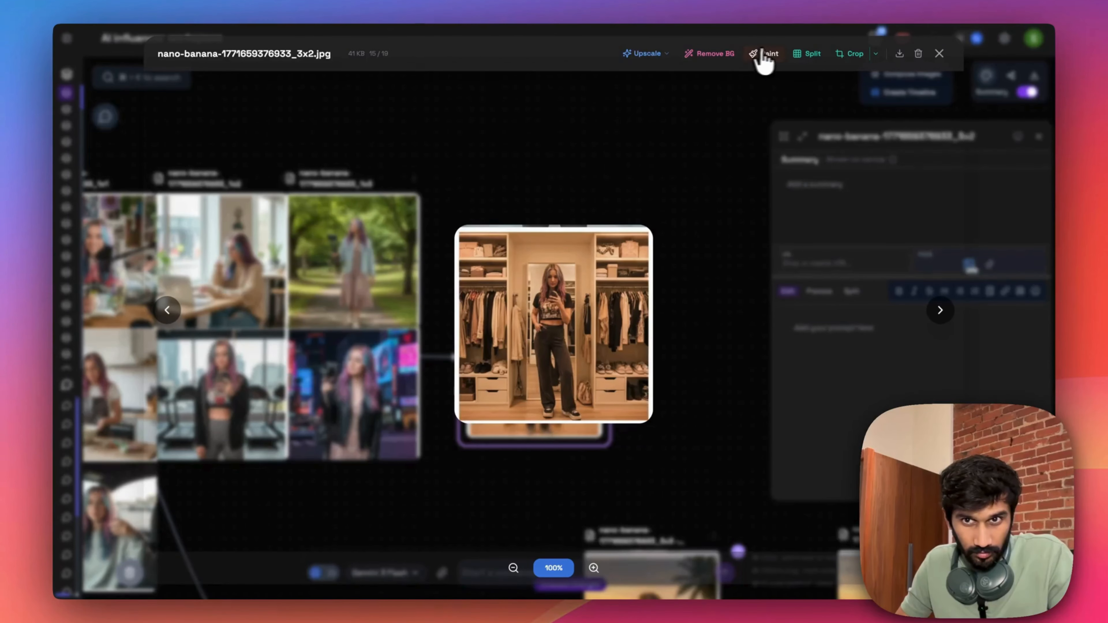
click(835, 54)
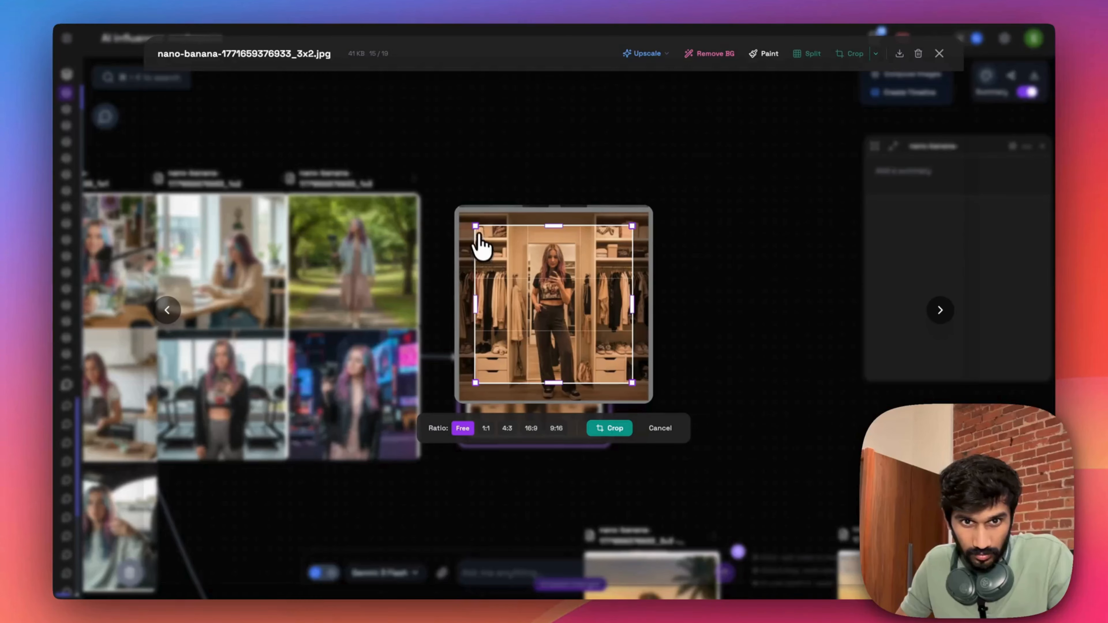
drag(476, 225, 460, 216)
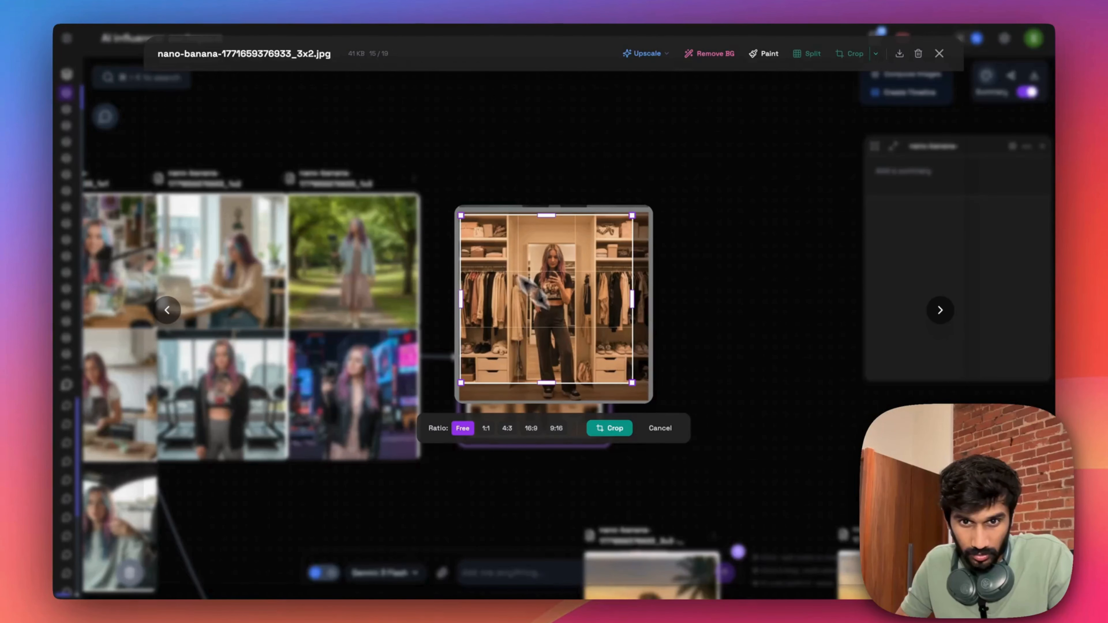
drag(632, 383, 647, 399)
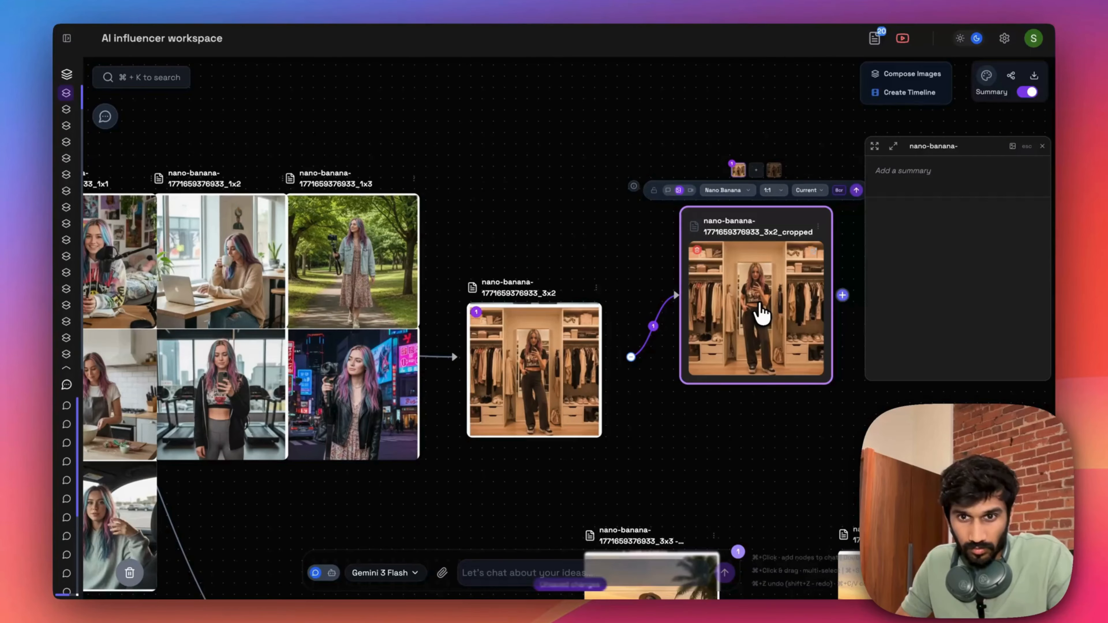
- Upscale the cropped wardrobe picture at 4x Quality
double_click(759, 315)
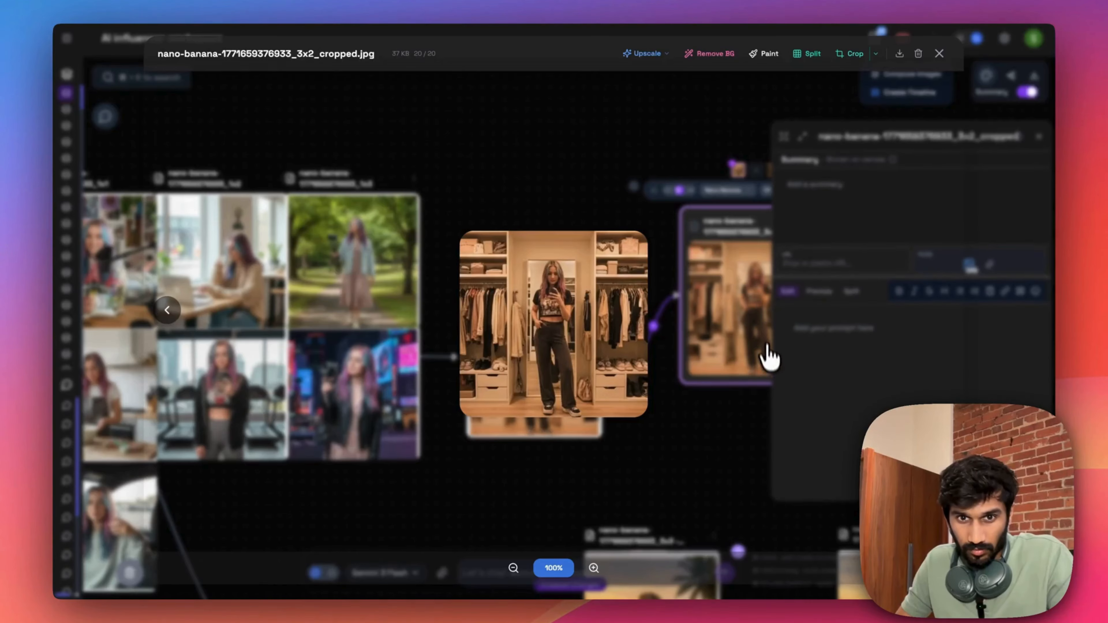
click(654, 56)
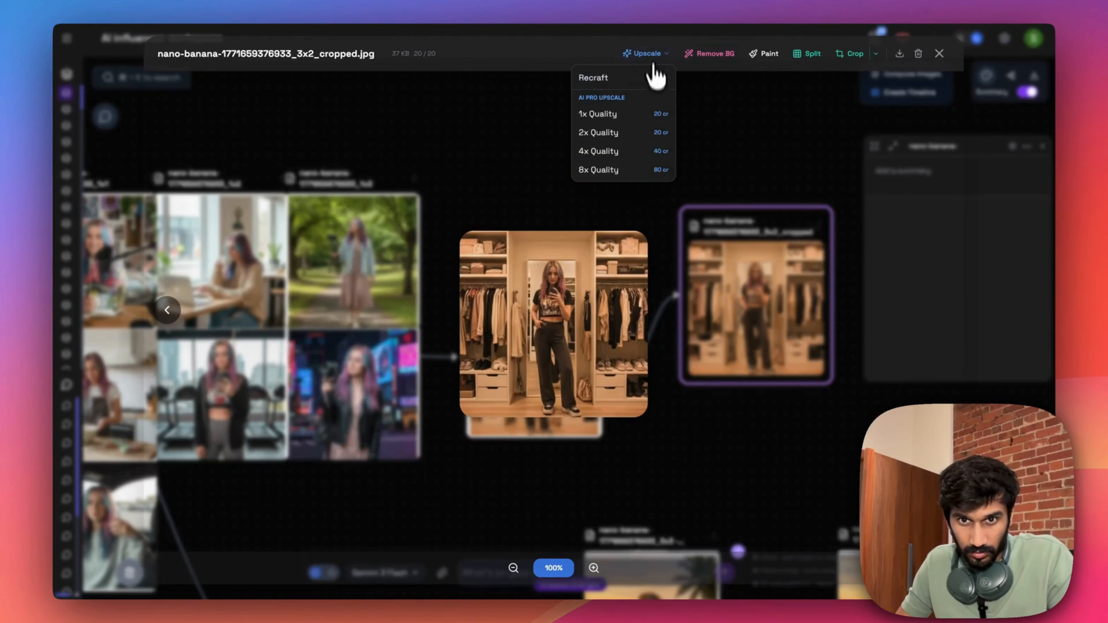
click(648, 153)
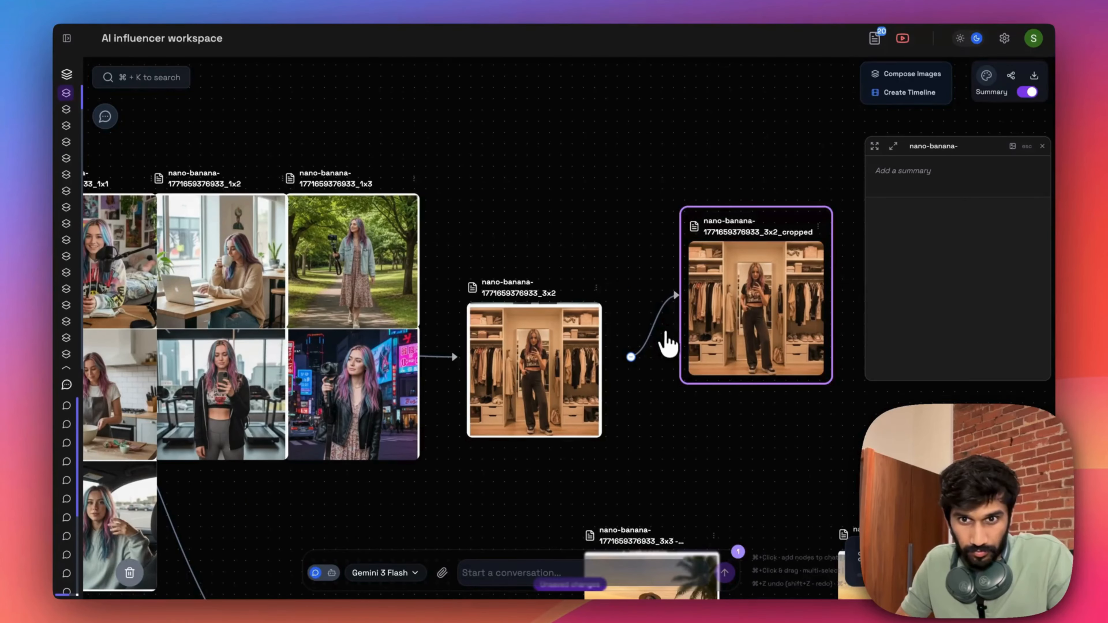
drag(803, 388, 570, 412)
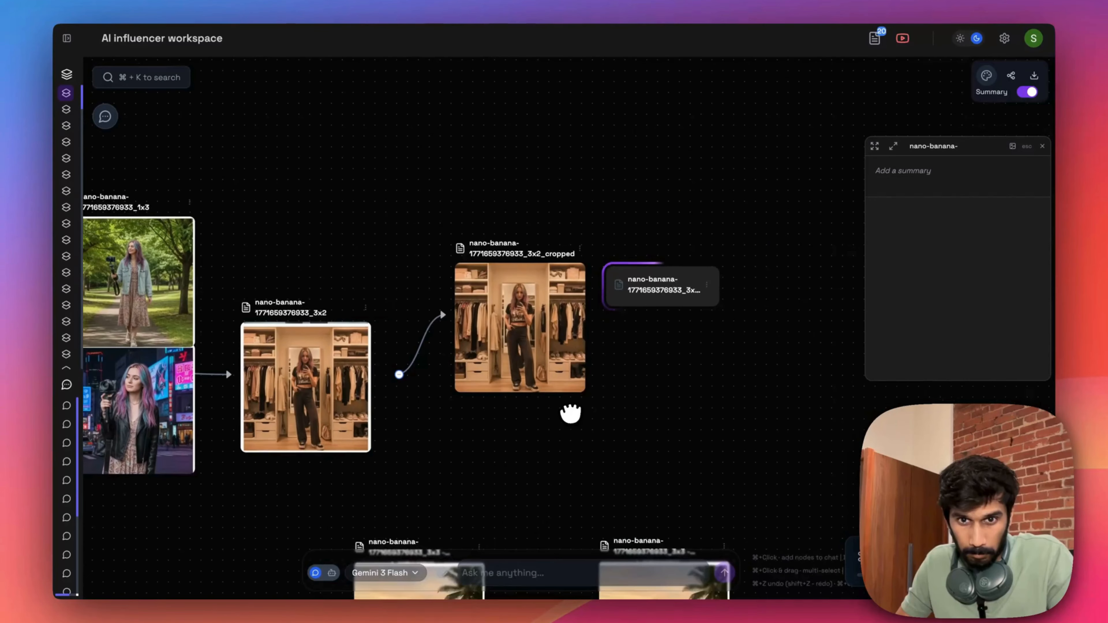
- Ask the Gemini 3 Flash chat for a prompt of a lifestyle UGC creator
click(648, 307)
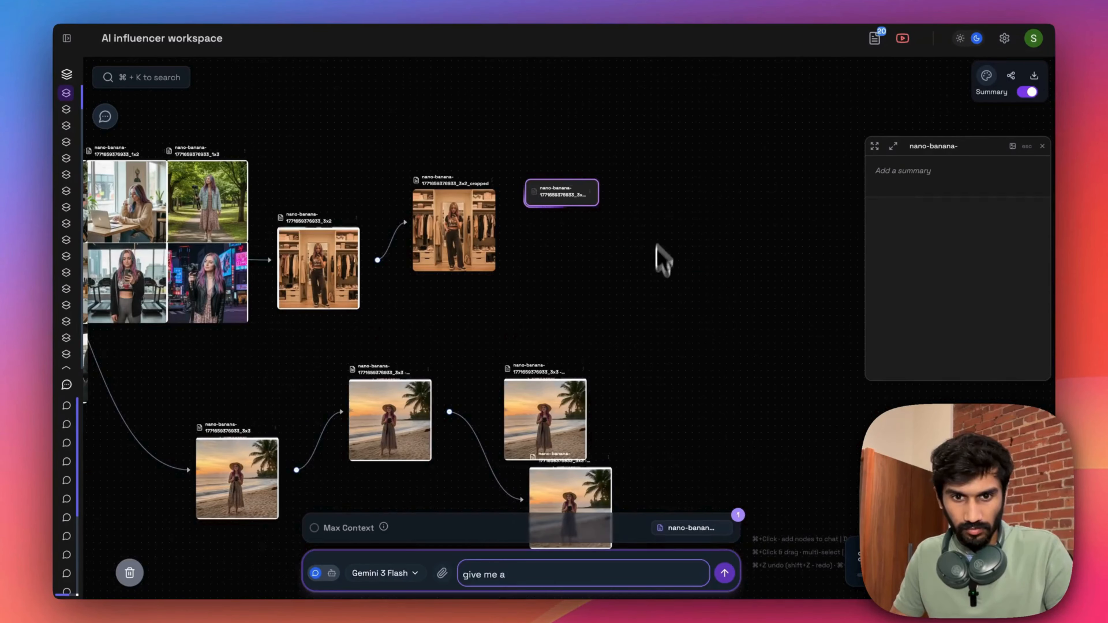
text(prompt of a)
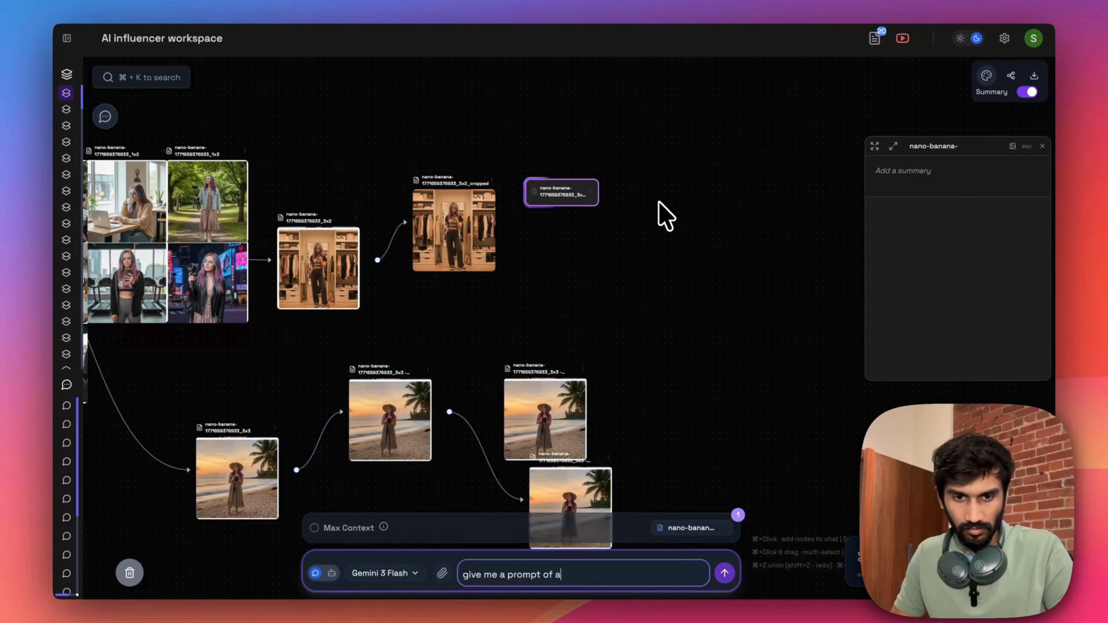
text( lifestyle ugc creator talking about)
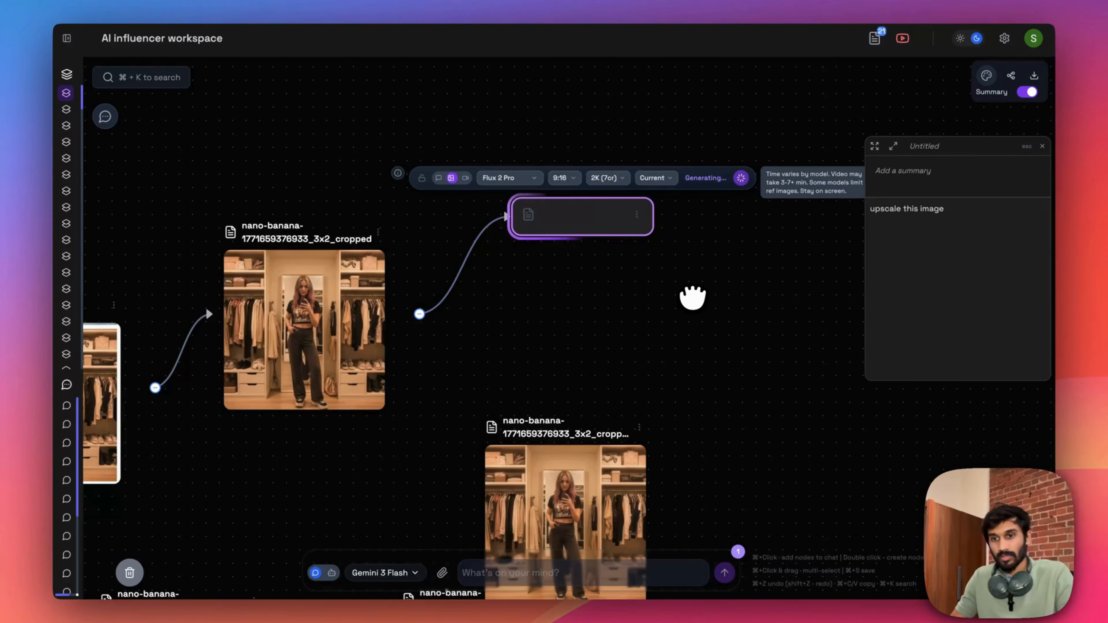
- Reposition the 9:16 Flux 2 Pro wardrobe image on the canvas, open it enlarged and upscale it at 2x Quality
mouse_move(662, 227)
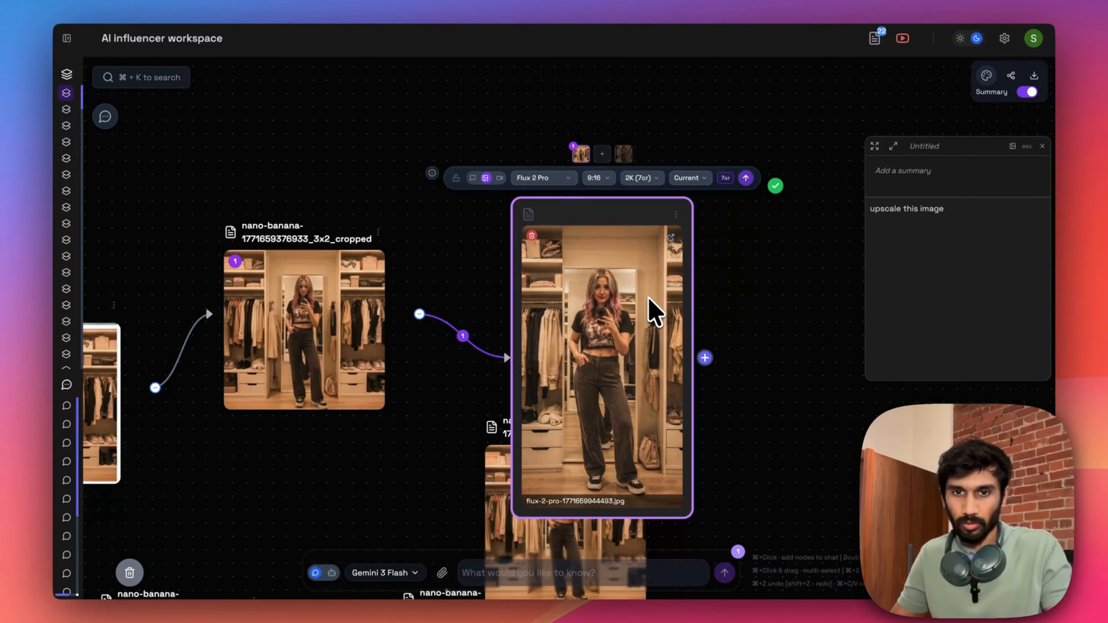
drag(606, 272, 655, 252)
double_click(654, 262)
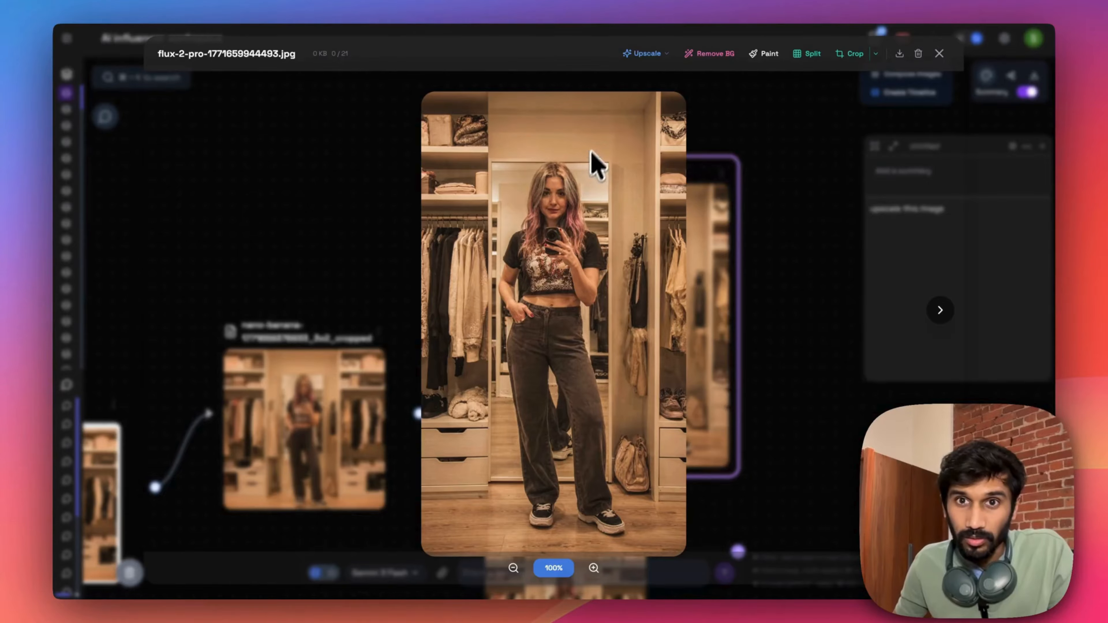
click(646, 53)
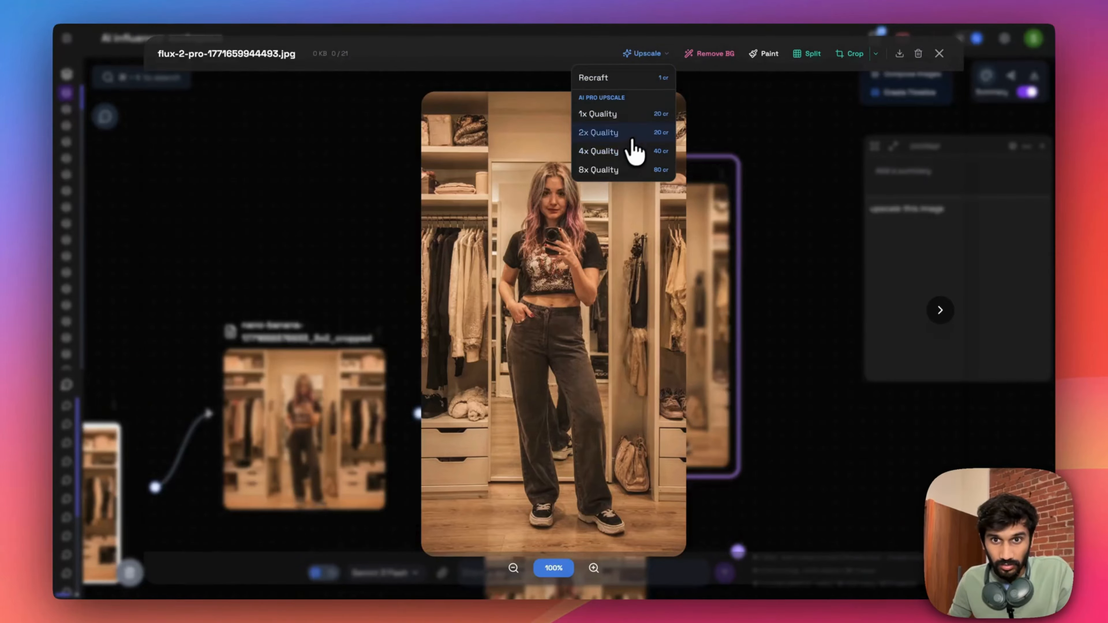
click(633, 149)
- Open the AI chat reply and copy its prompt for image or video generation of the UGC creator
mouse_move(547, 266)
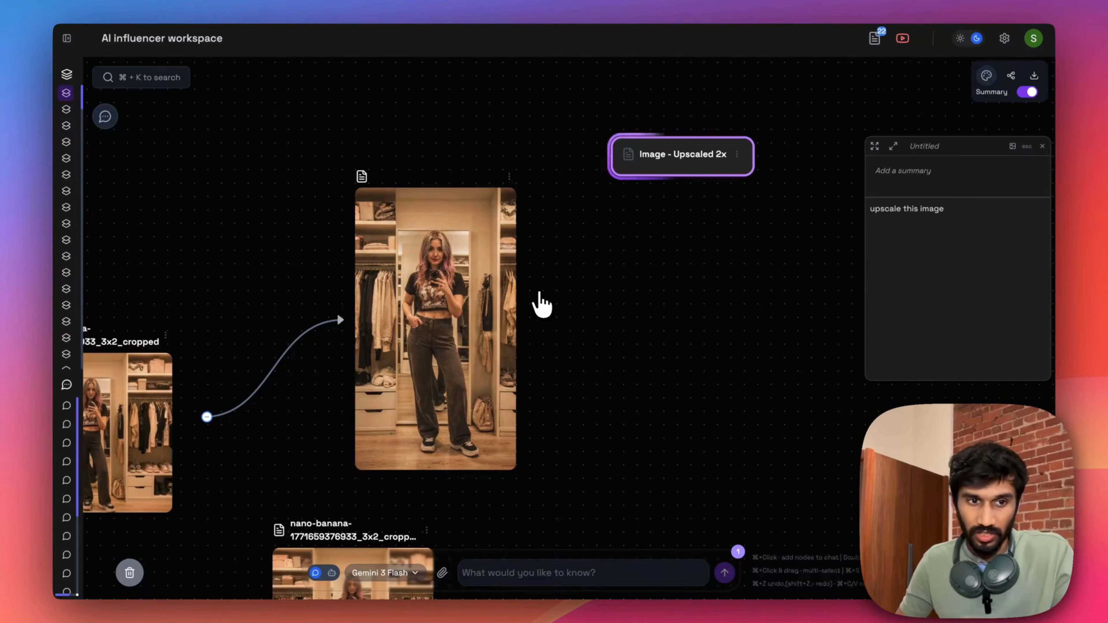
mouse_move(543, 316)
click(513, 573)
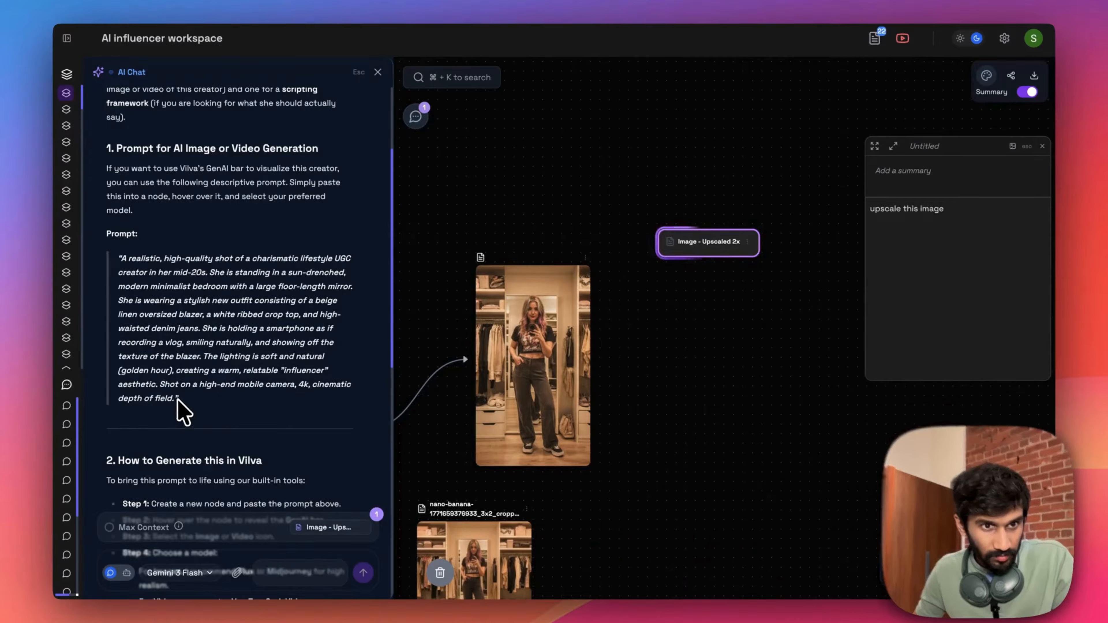
drag(175, 398, 118, 248)
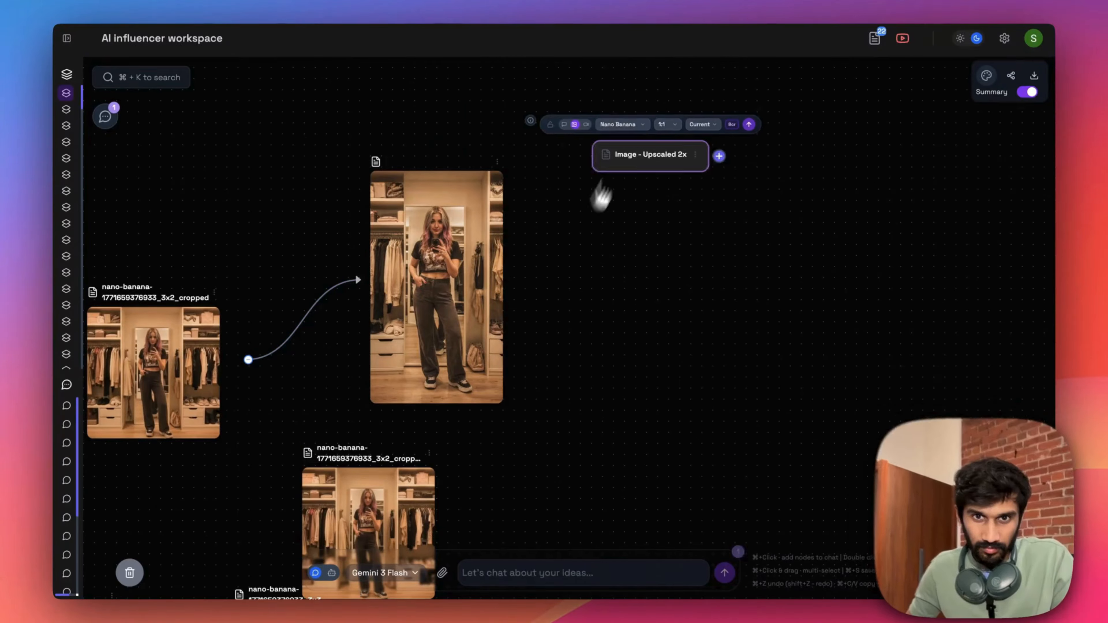
- Inspect the Flux 2 Pro wardrobe image enlarged, and return to the canvas
double_click(484, 276)
click(727, 292)
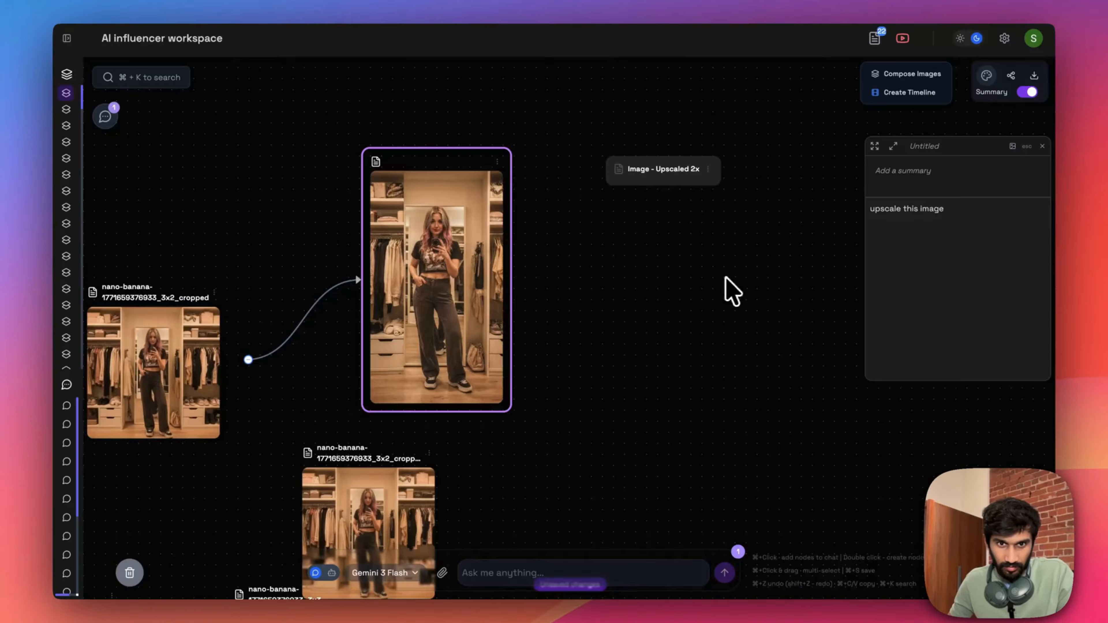
double_click(379, 301)
click(379, 301)
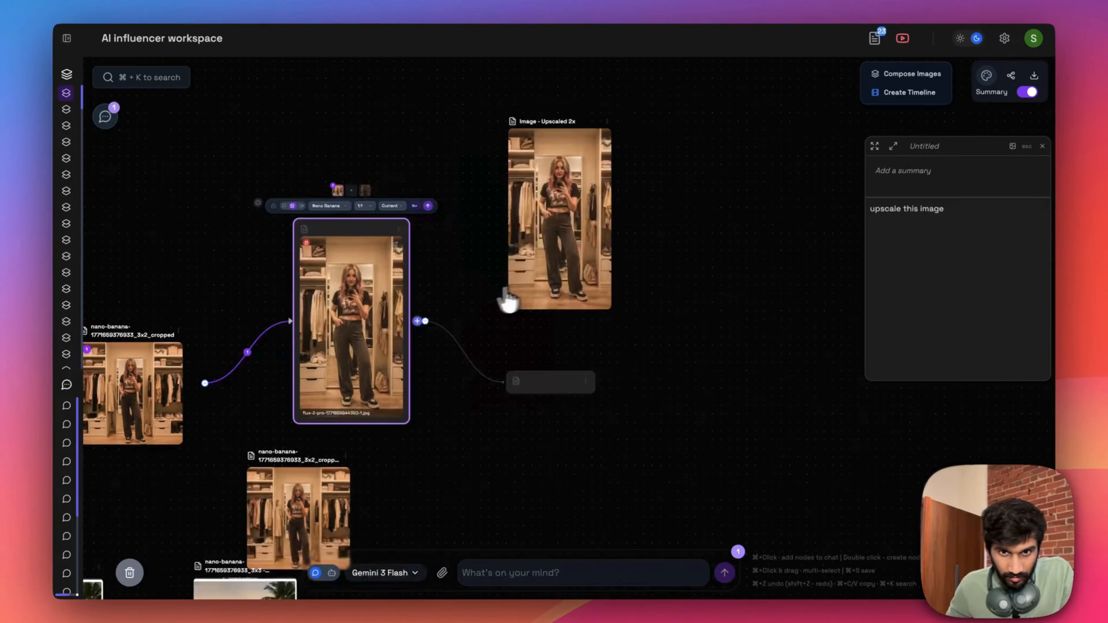
double_click(386, 312)
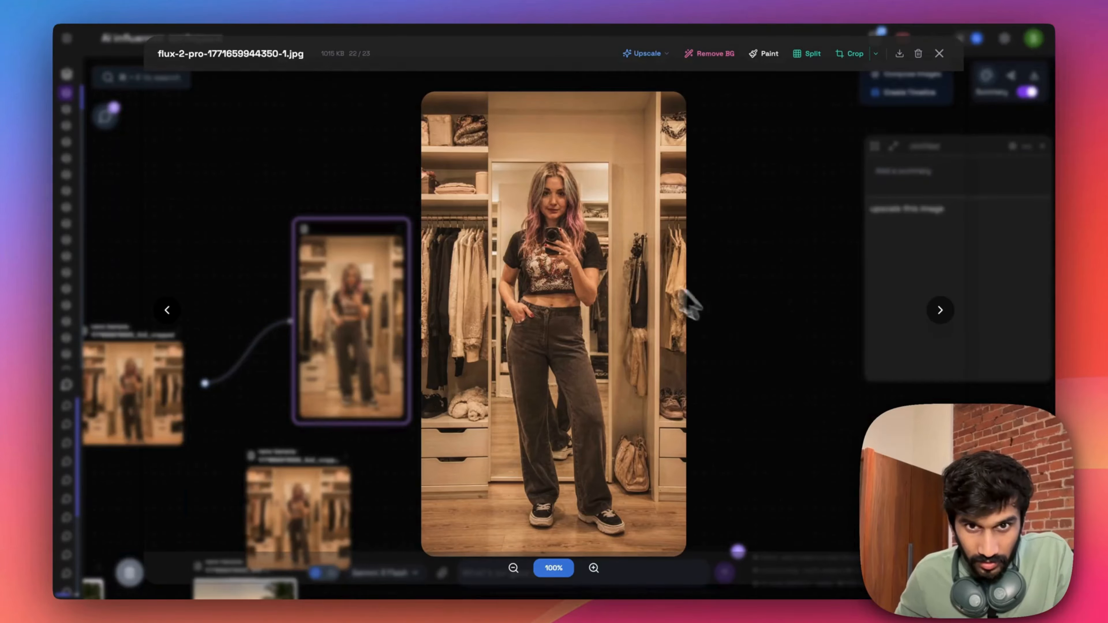
click(756, 332)
- Generate a Grok Imagine video at 9:16, 720p and 6s from the copied UGC prompt in a new node linked to the wardrobe image
mouse_move(633, 378)
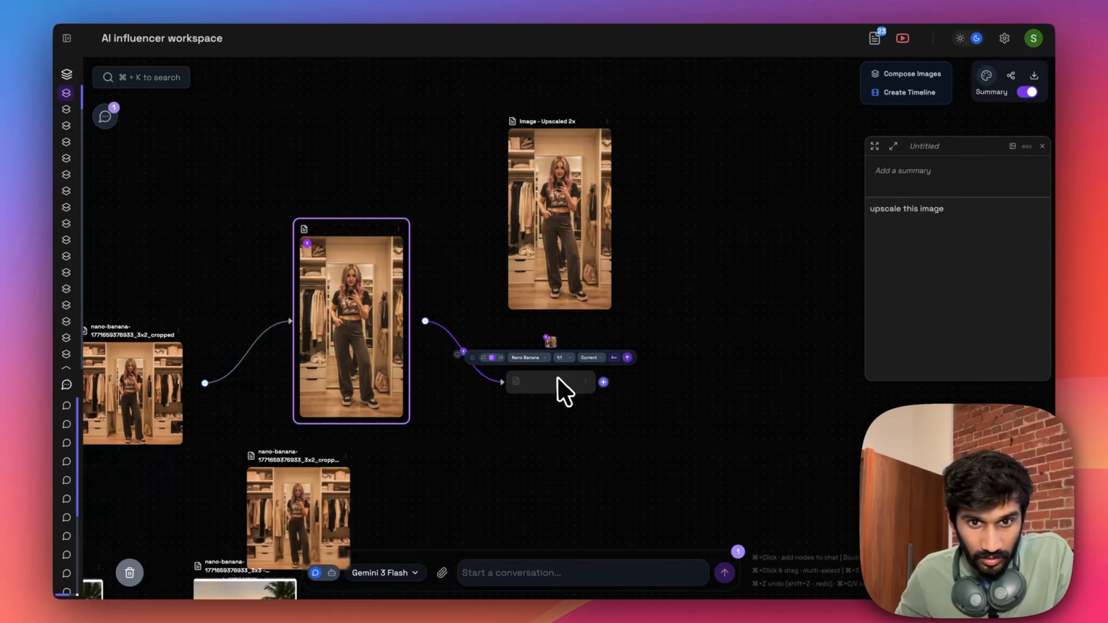
scroll(530, 365, up, 3)
click(482, 354)
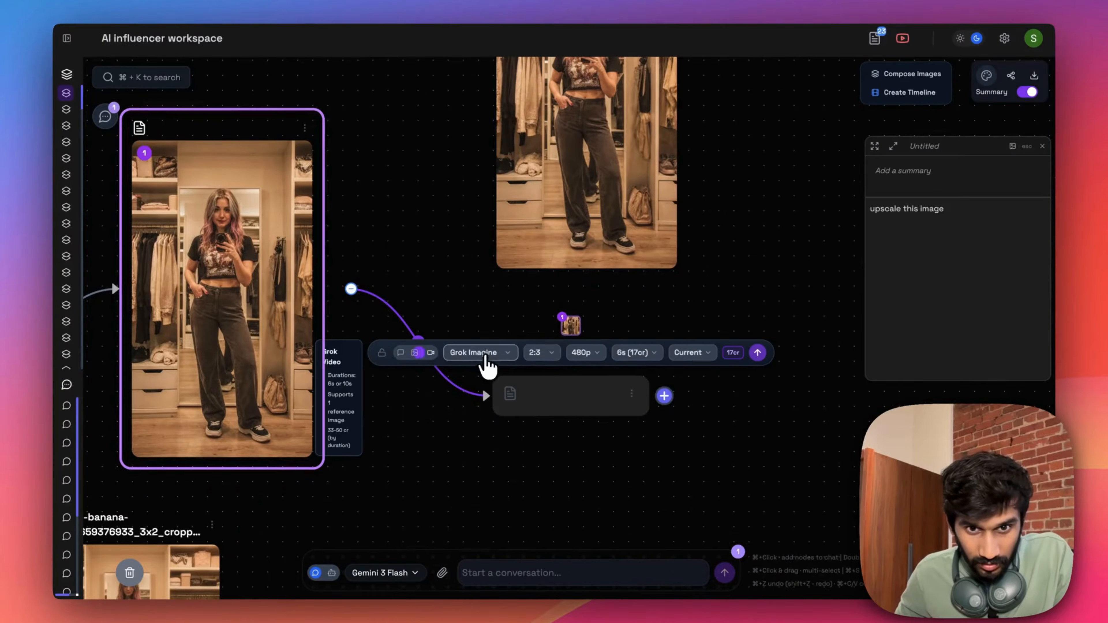
click(537, 353)
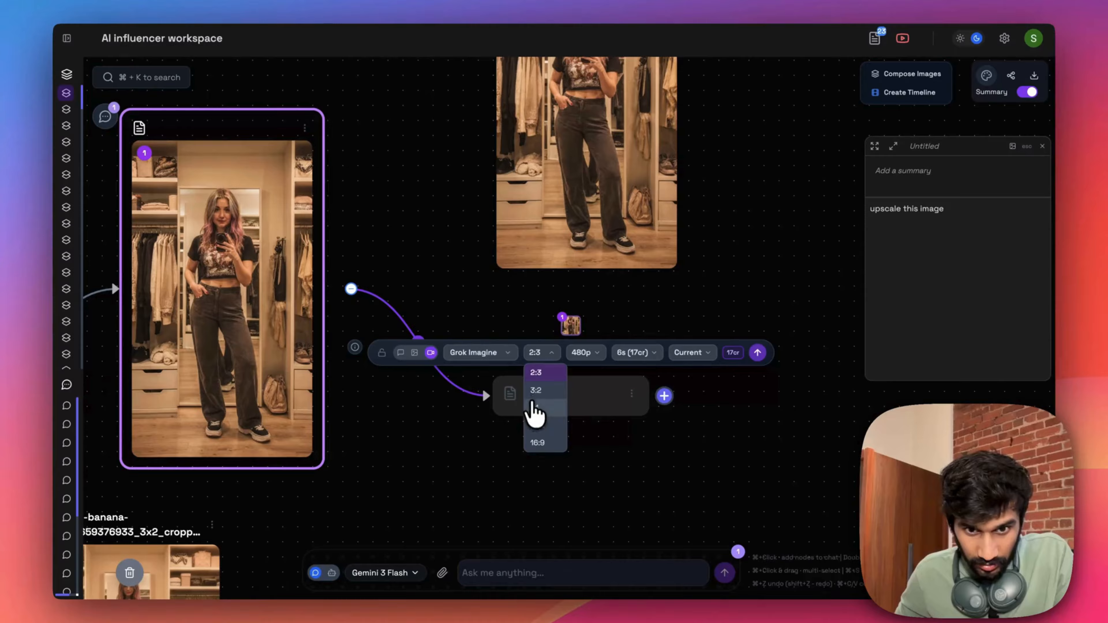
click(536, 422)
click(583, 355)
click(584, 389)
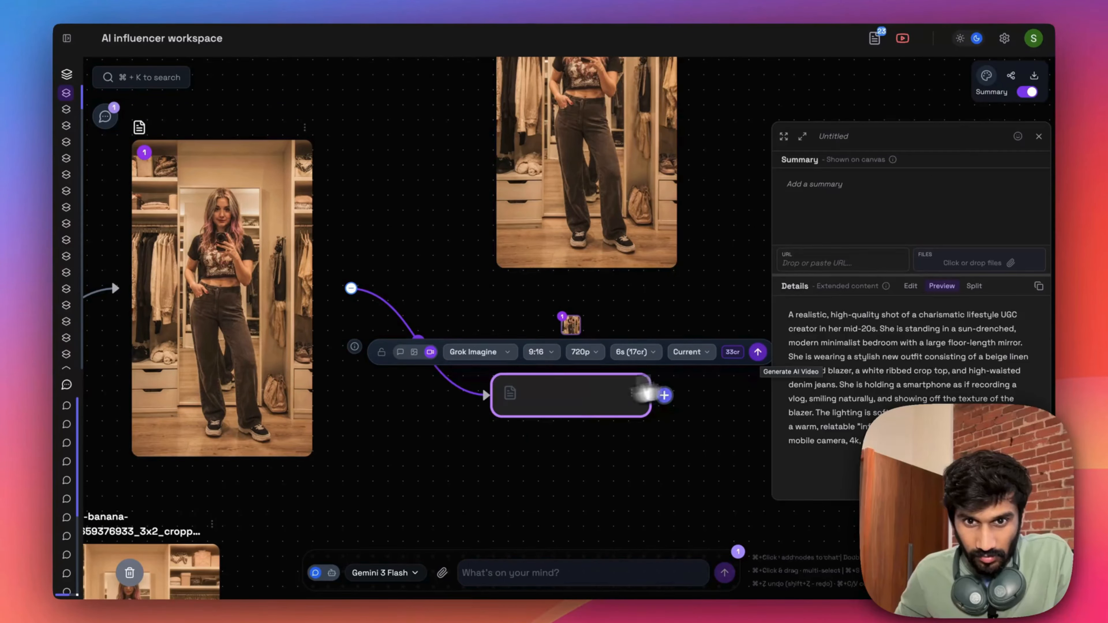
click(757, 353)
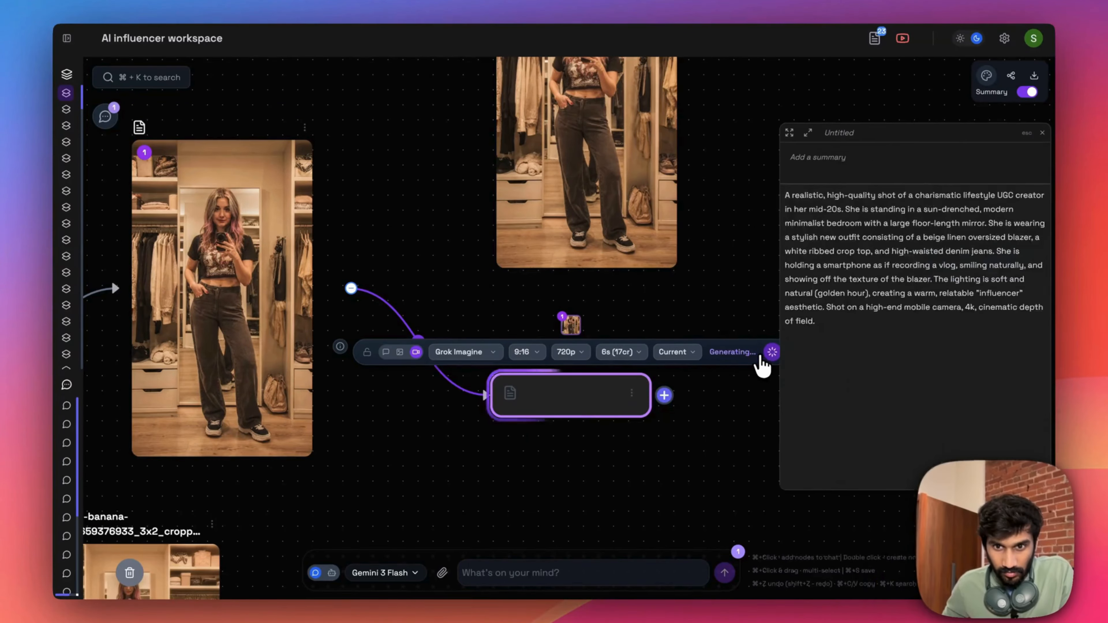
- Open the generated wardrobe video enlarged and watch it
scroll(750, 399, down, 5)
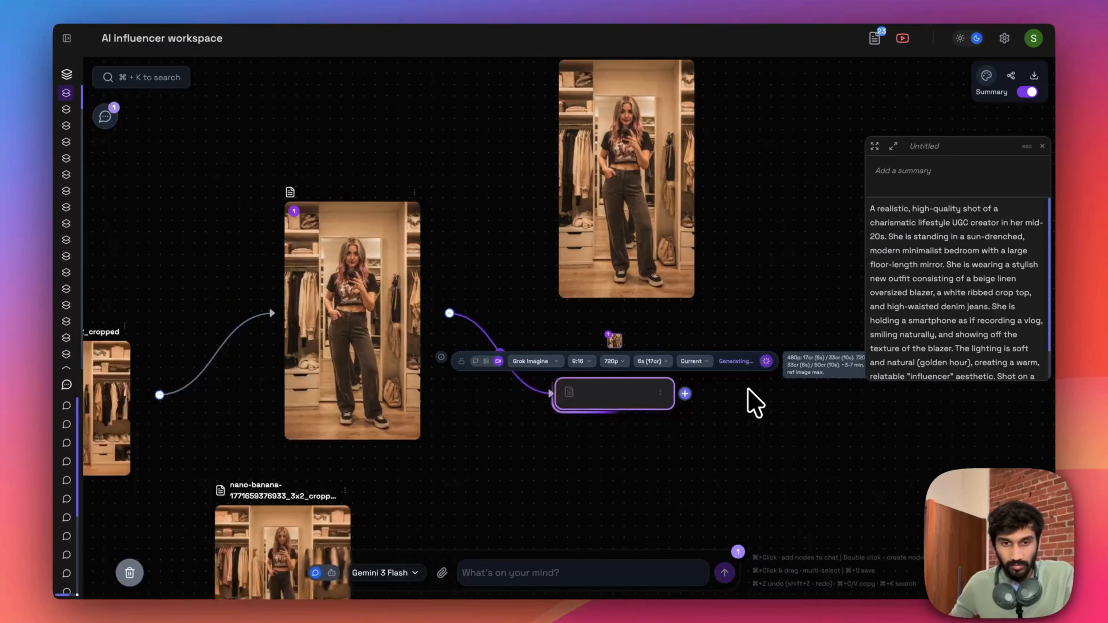
scroll(741, 415, up, 2)
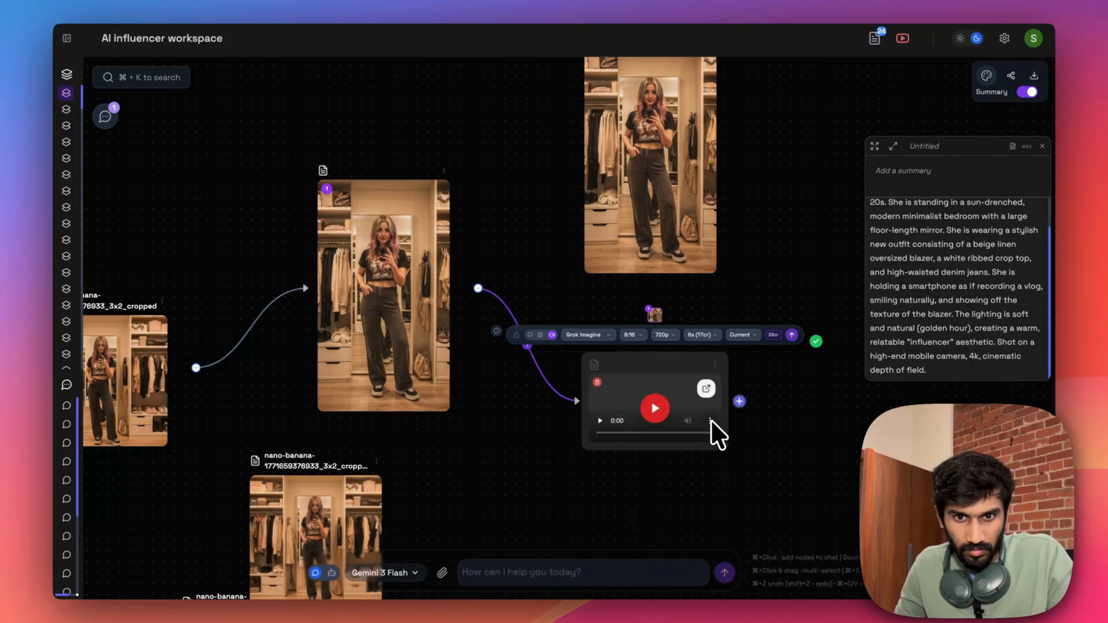
drag(749, 425, 767, 255)
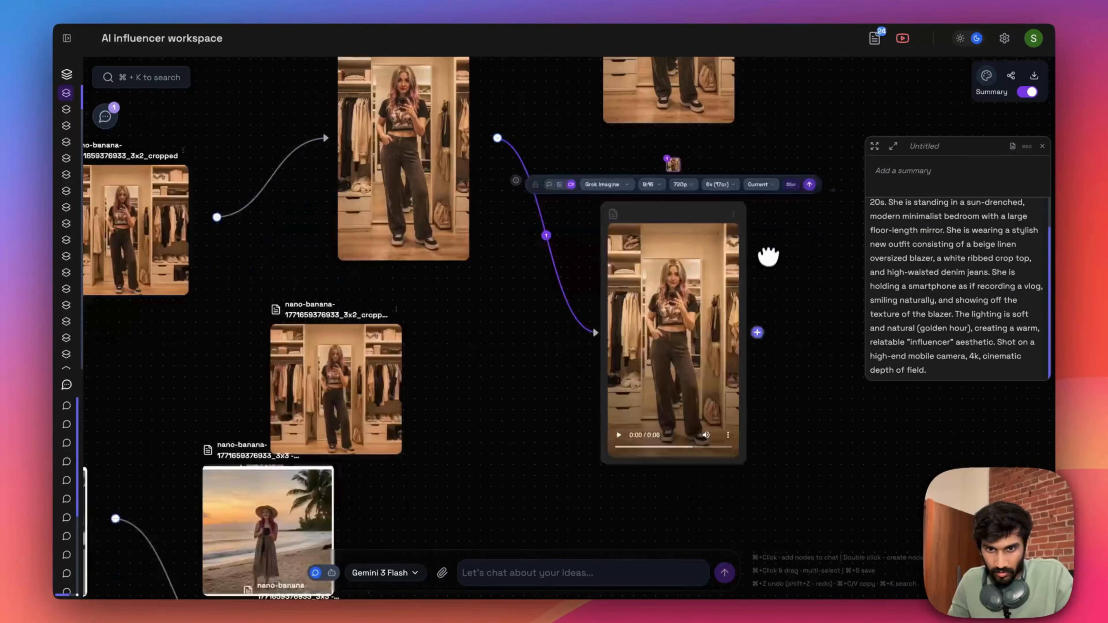
click(706, 306)
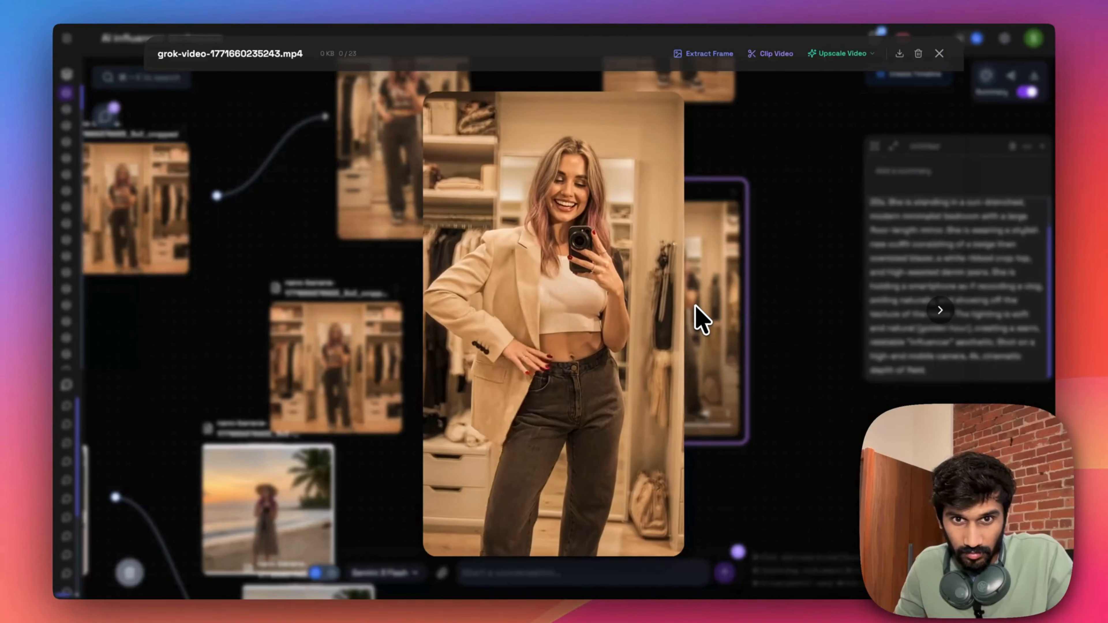
- Close the enlarged video and branch a second new node off the full-length wardrobe image
click(791, 427)
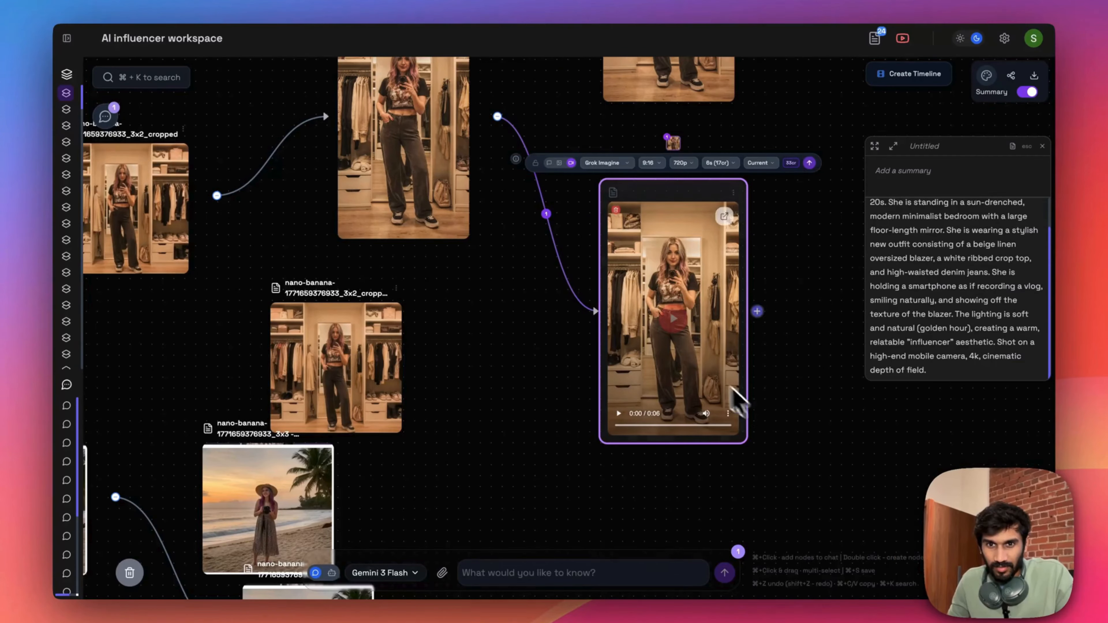
scroll(613, 436, right, 8)
scroll(613, 435, up, 4)
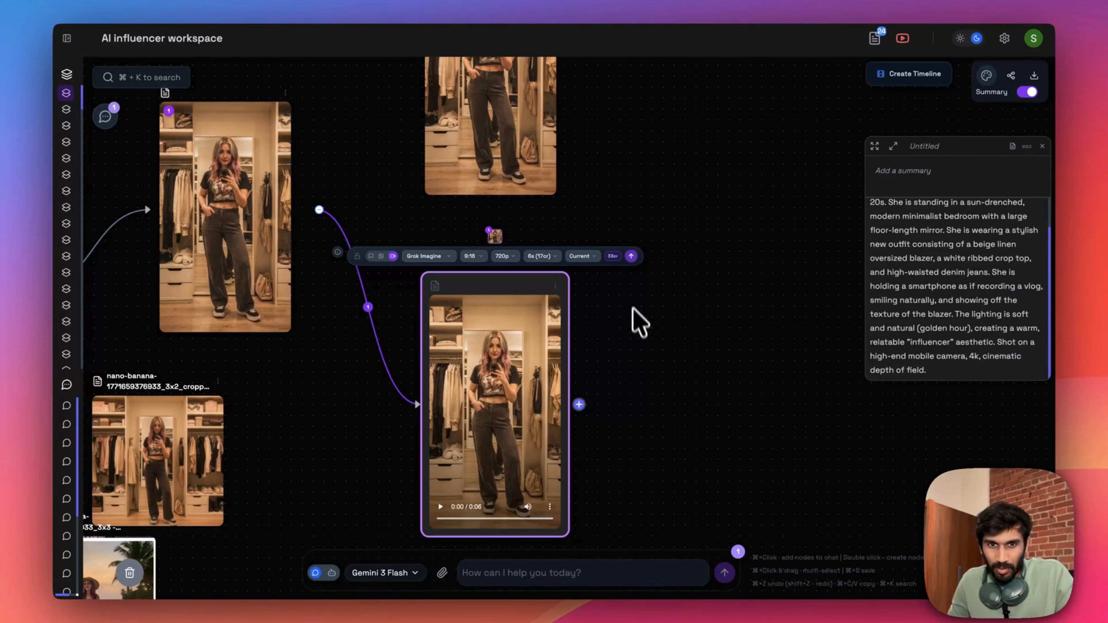
scroll(585, 149, up, 3)
mouse_move(336, 267)
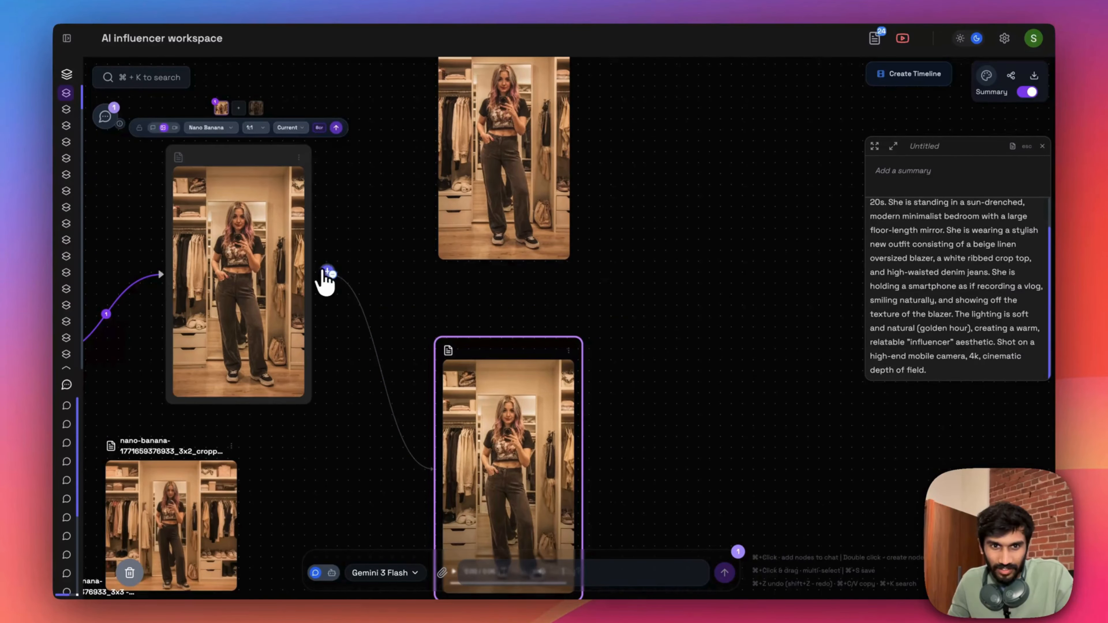
drag(327, 271, 631, 275)
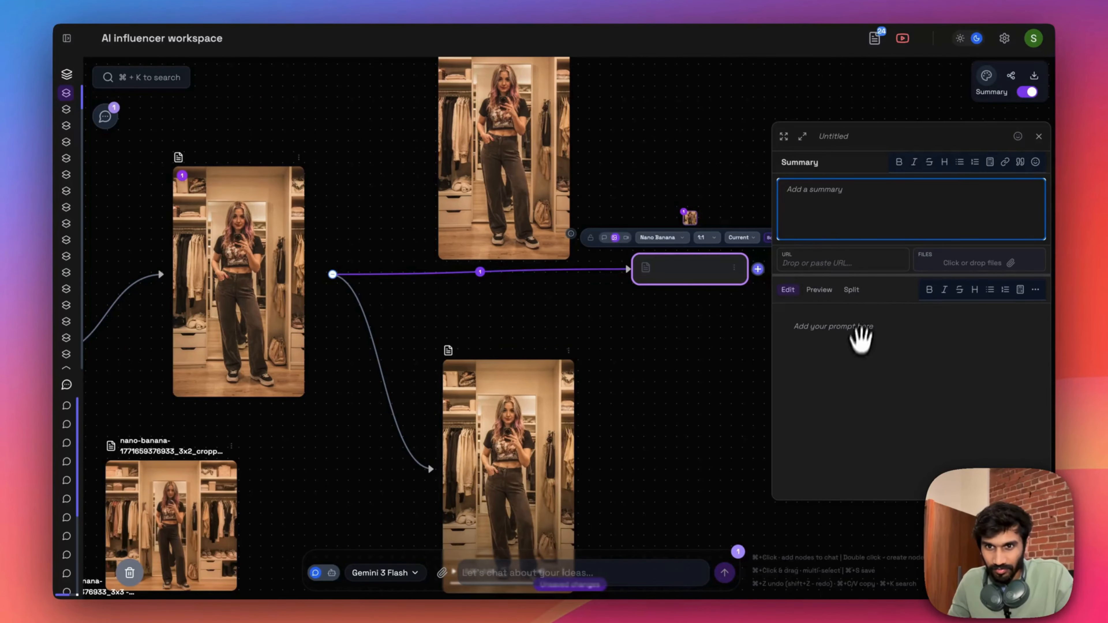
- Enter the node's prompt "the person in the photo talks about her outfit casually like a ugc creator and engaging with her audience"
click(855, 366)
text(the person in the photo talks about her outfit casually like a ugc )
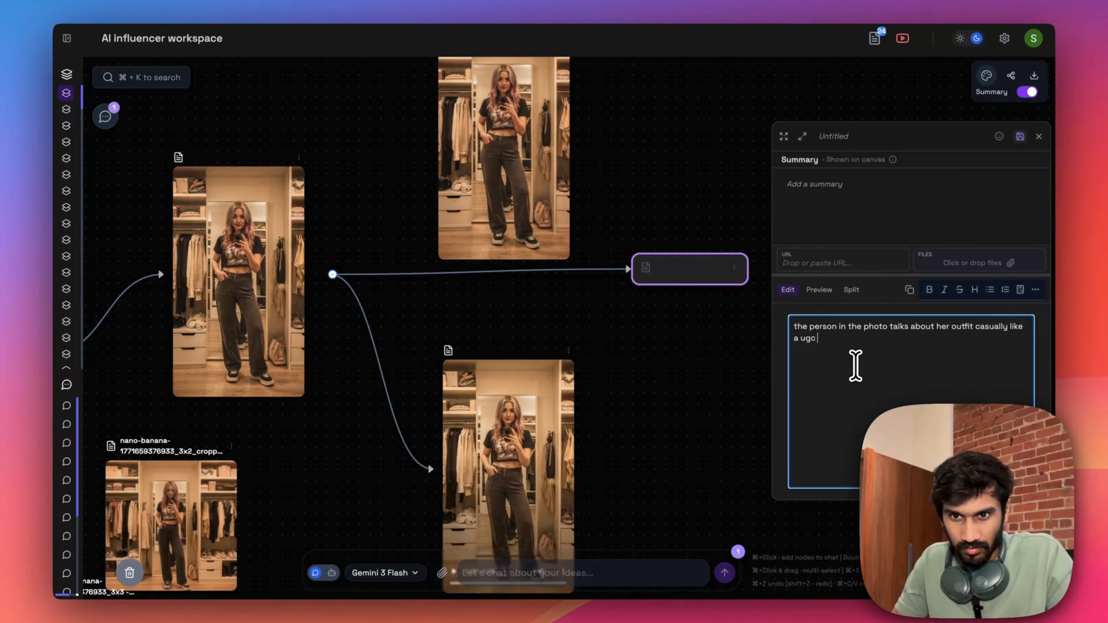
text(creator and engaging with her audience)
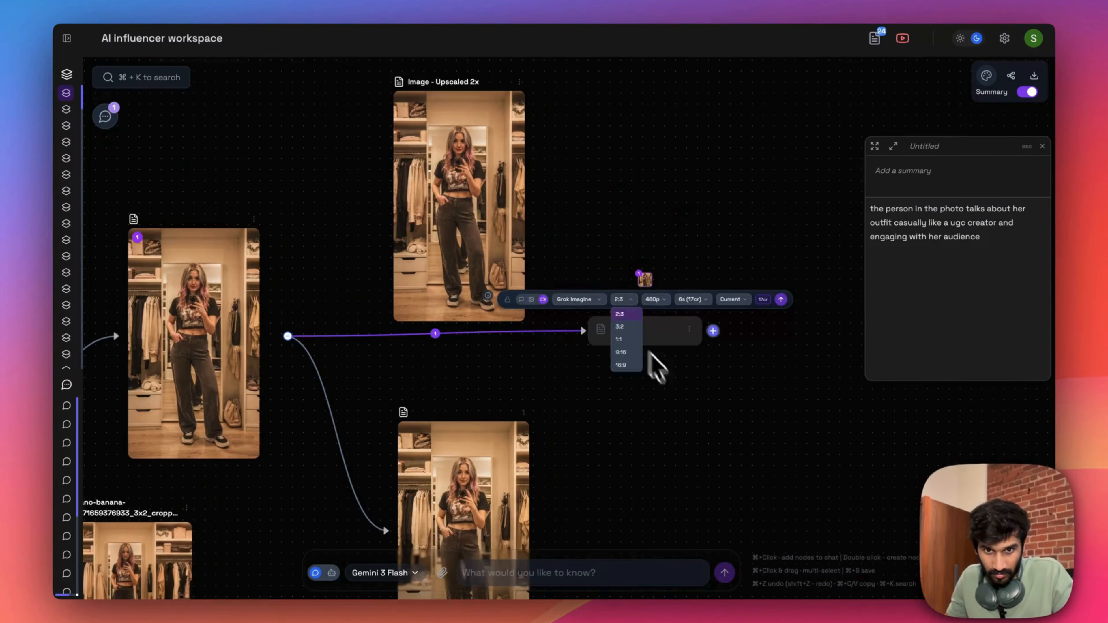
click(632, 352)
- Generate a 10-second Grok Imagine video at 9:16 from the new prompt node
scroll(663, 311, up, 5)
click(649, 279)
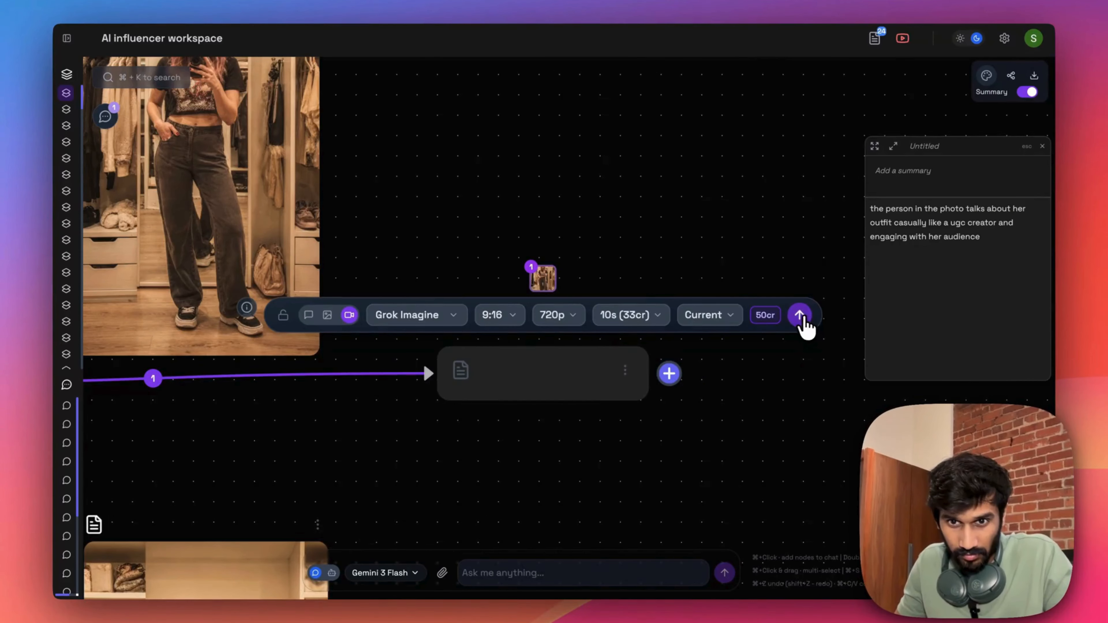
click(803, 322)
scroll(800, 332, down, 4)
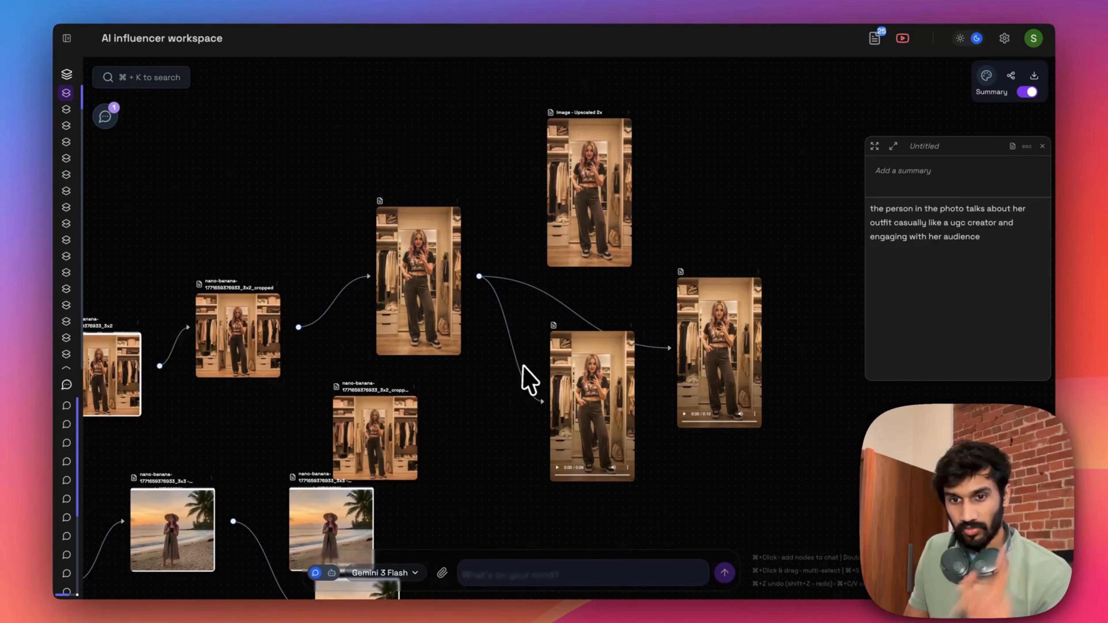
- Open the new outfit-talk video enlarged, watch it through, and return to the canvas
drag(768, 363, 746, 328)
click(663, 341)
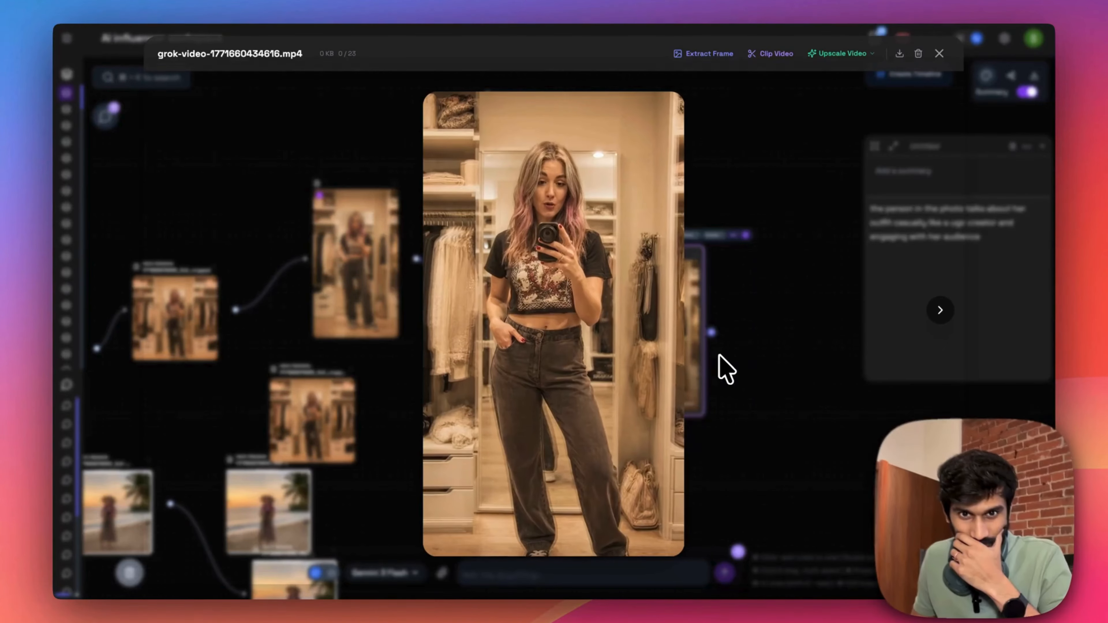
mouse_move(665, 369)
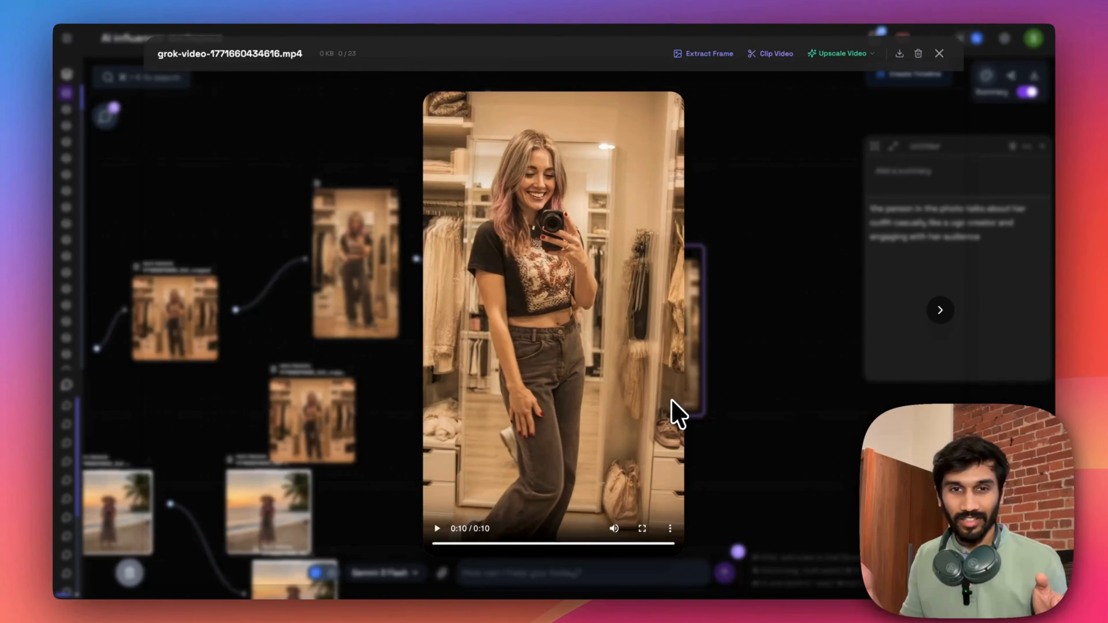
click(703, 439)
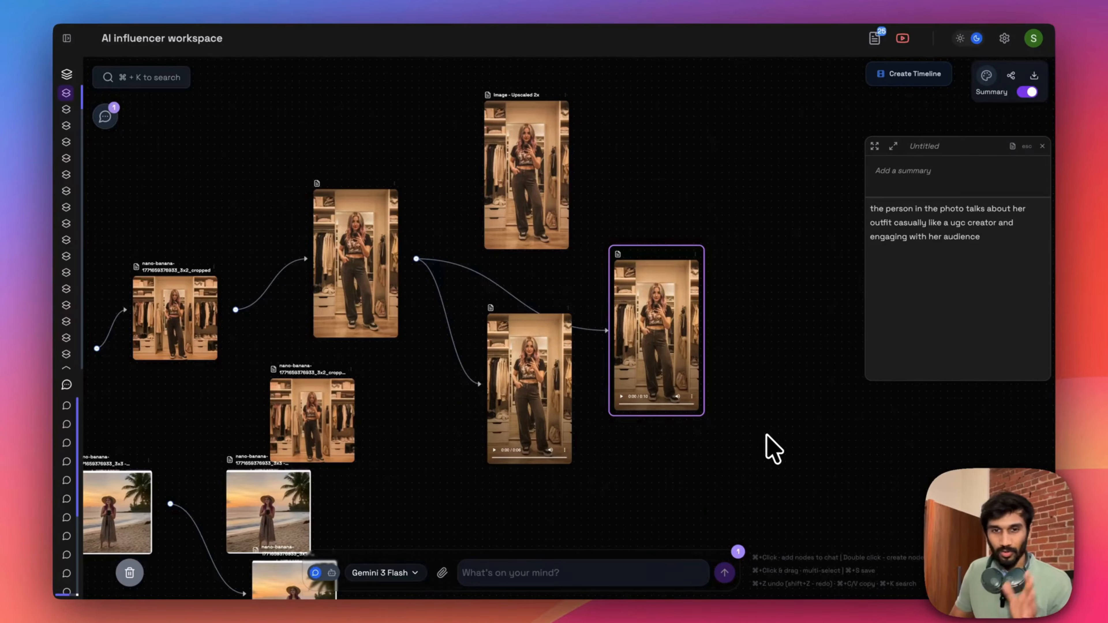
scroll(526, 514, down, 8)
drag(520, 517, 661, 387)
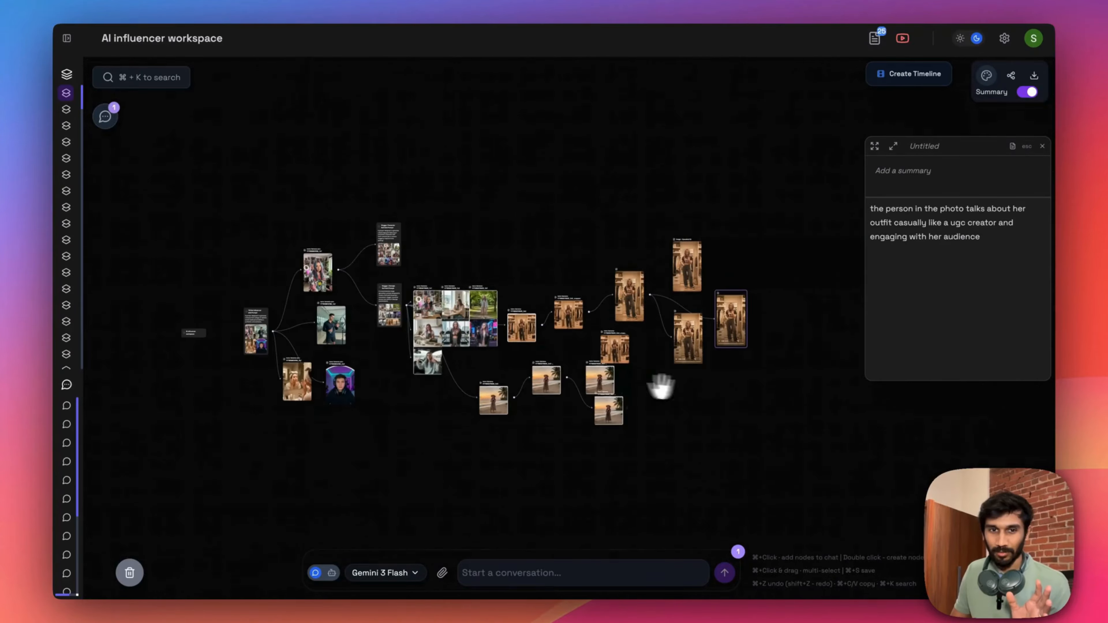
scroll(382, 339, up, 5)
drag(369, 331, 241, 340)
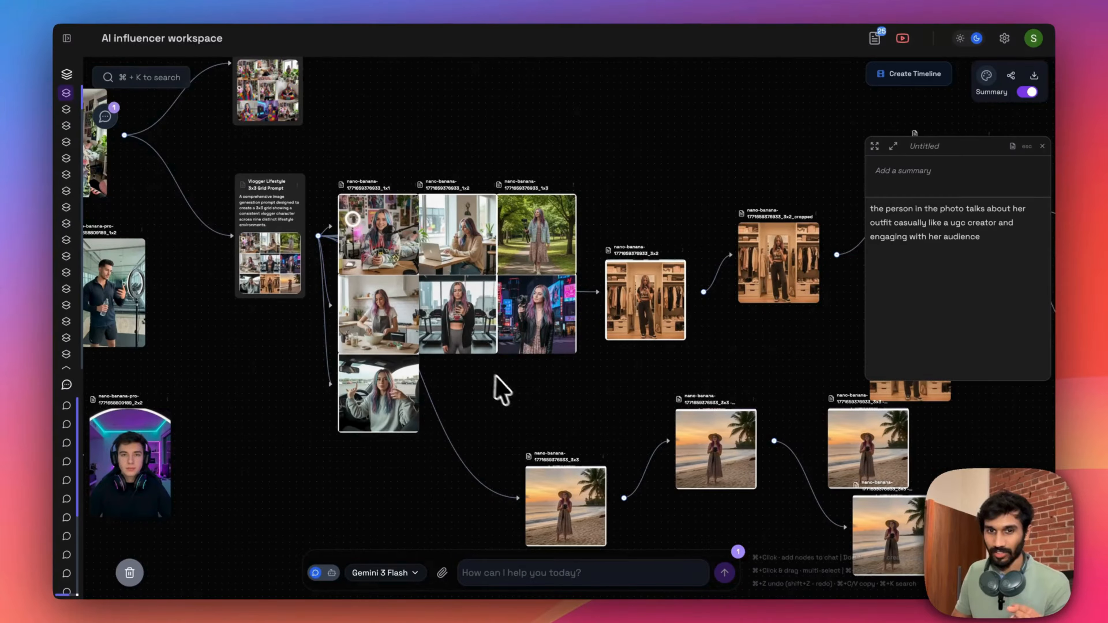
drag(538, 401, 87, 351)
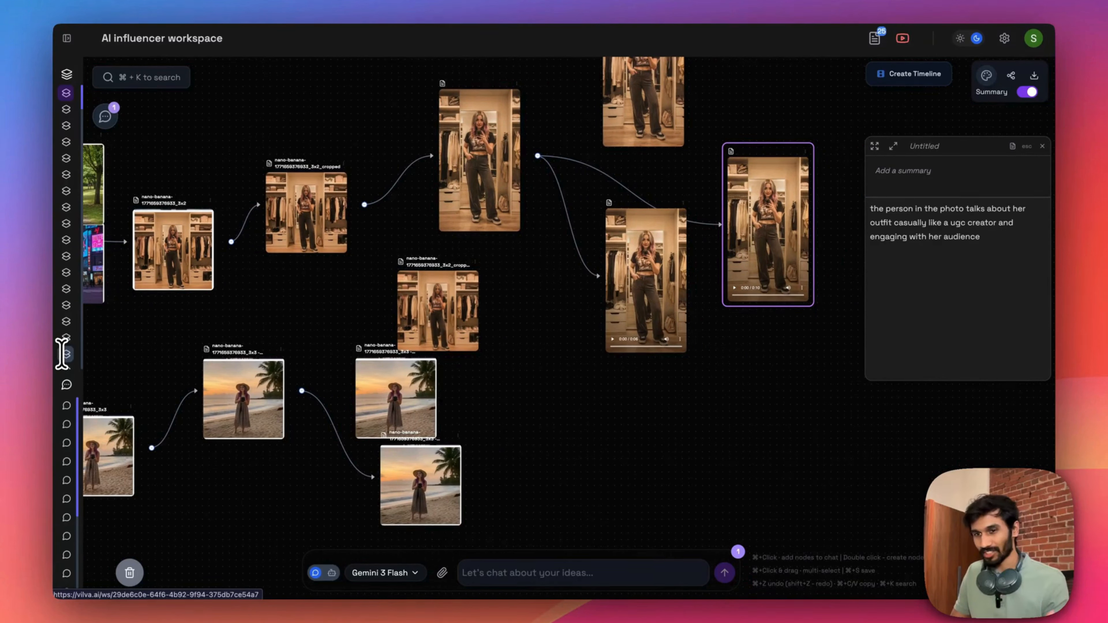